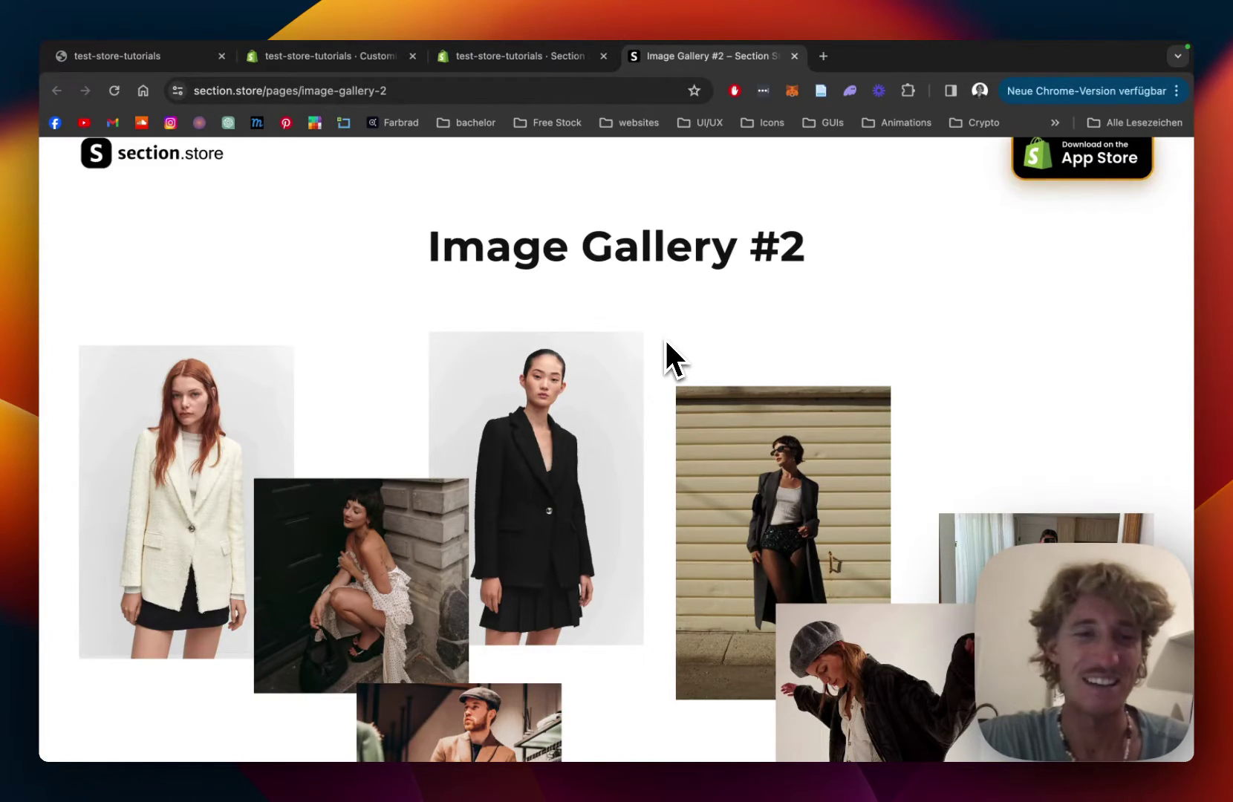
Step: Scroll through the Image Gallery #2 overlapping-photo collage demo on section.store
scroll(666, 343, "down", 1)
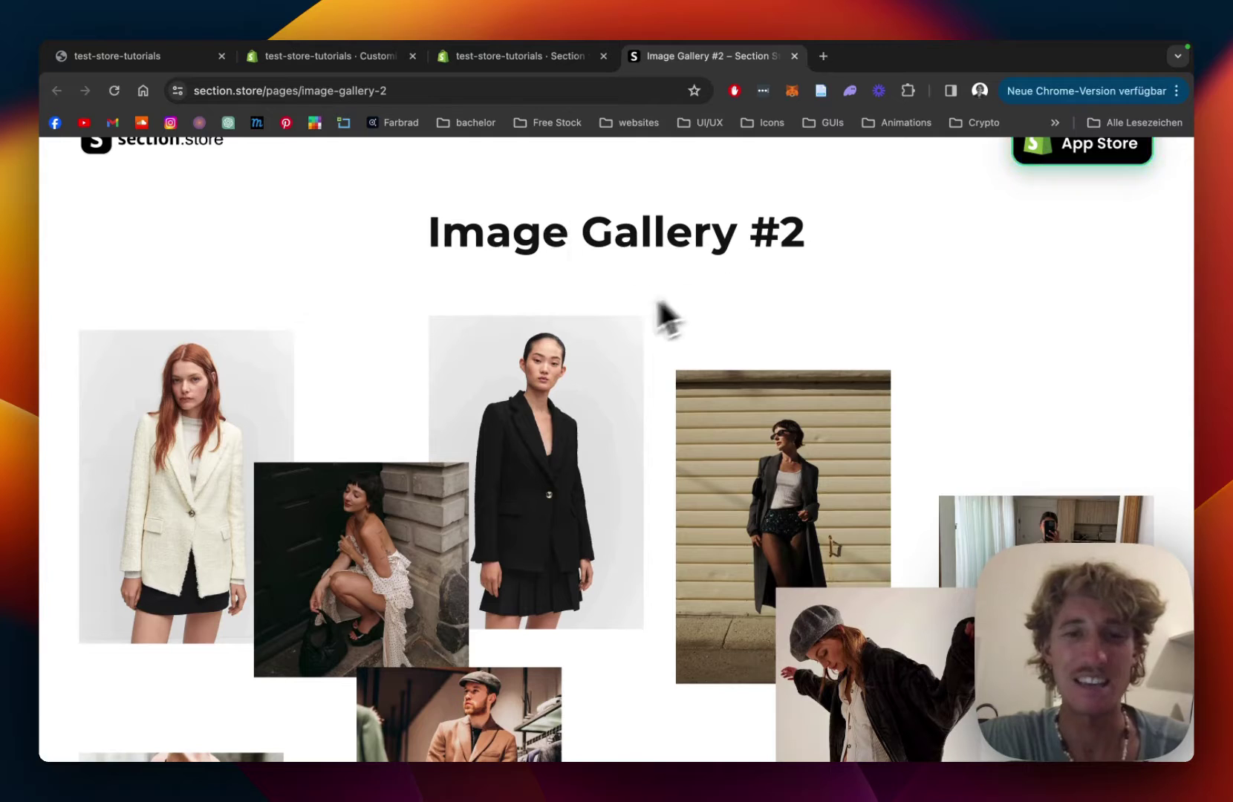
scroll(609, 320, "down", 3)
scroll(830, 364, "down", 4)
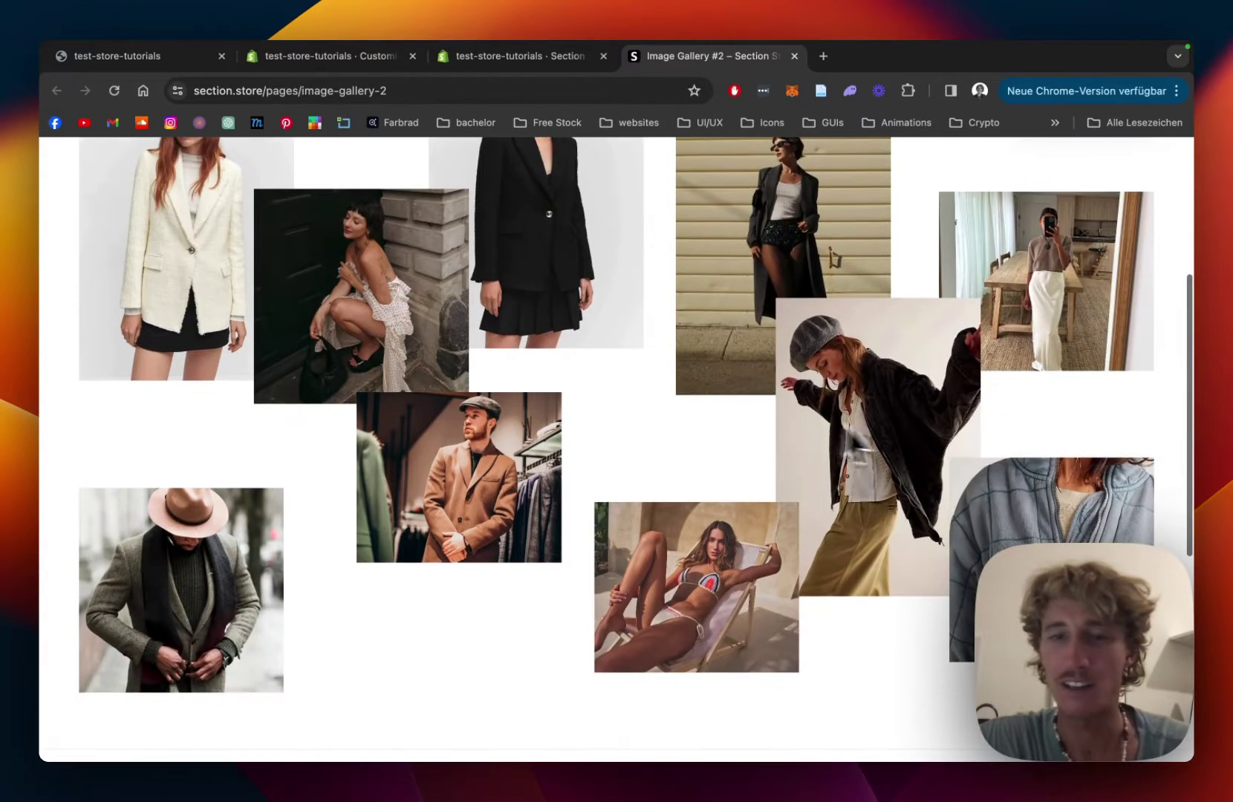
scroll(612, 464, "up", 3)
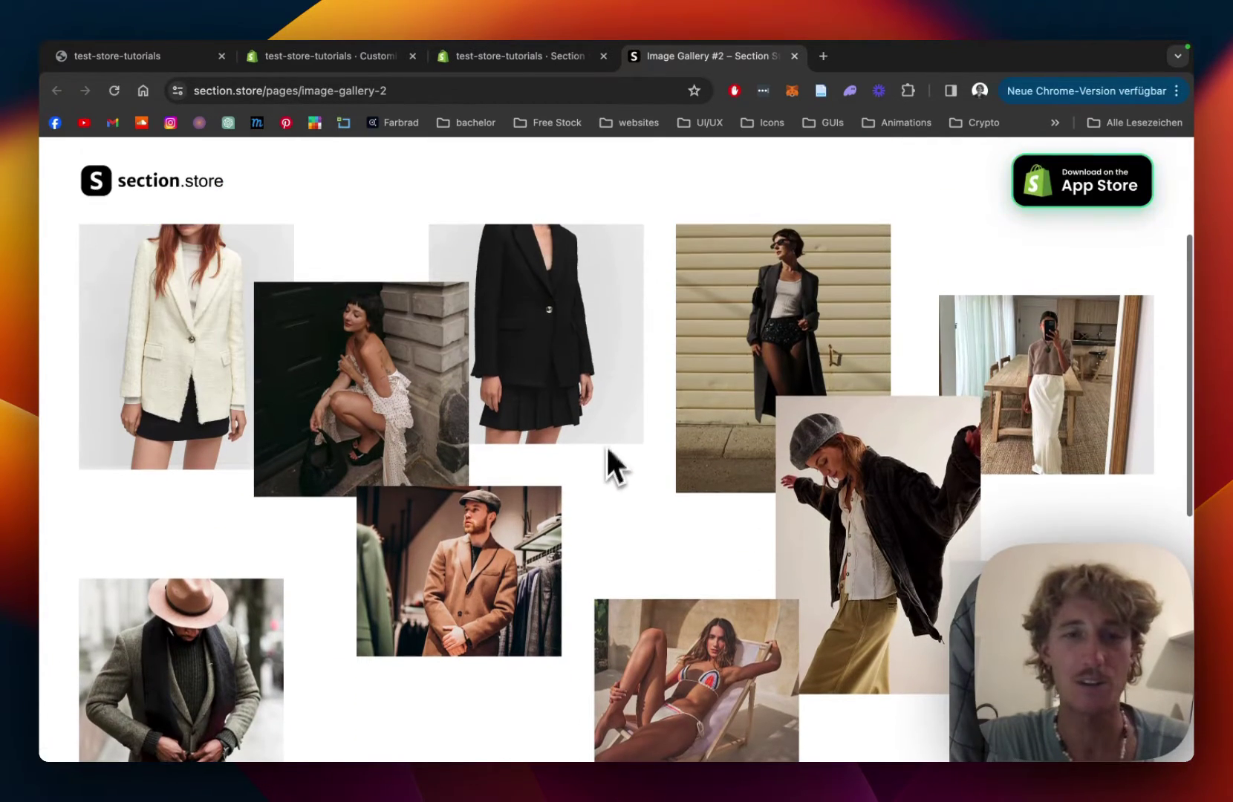
scroll(528, 490, "up", 2)
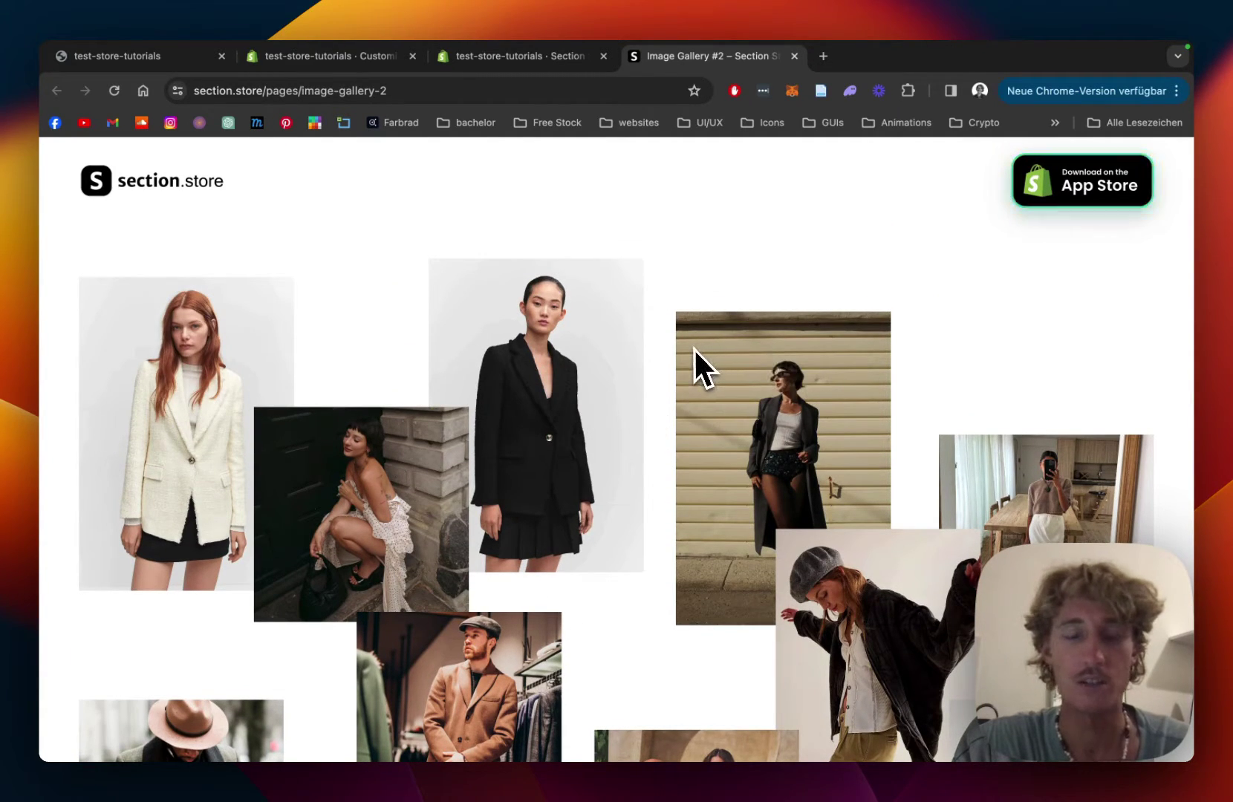
scroll(694, 348, "down", 2)
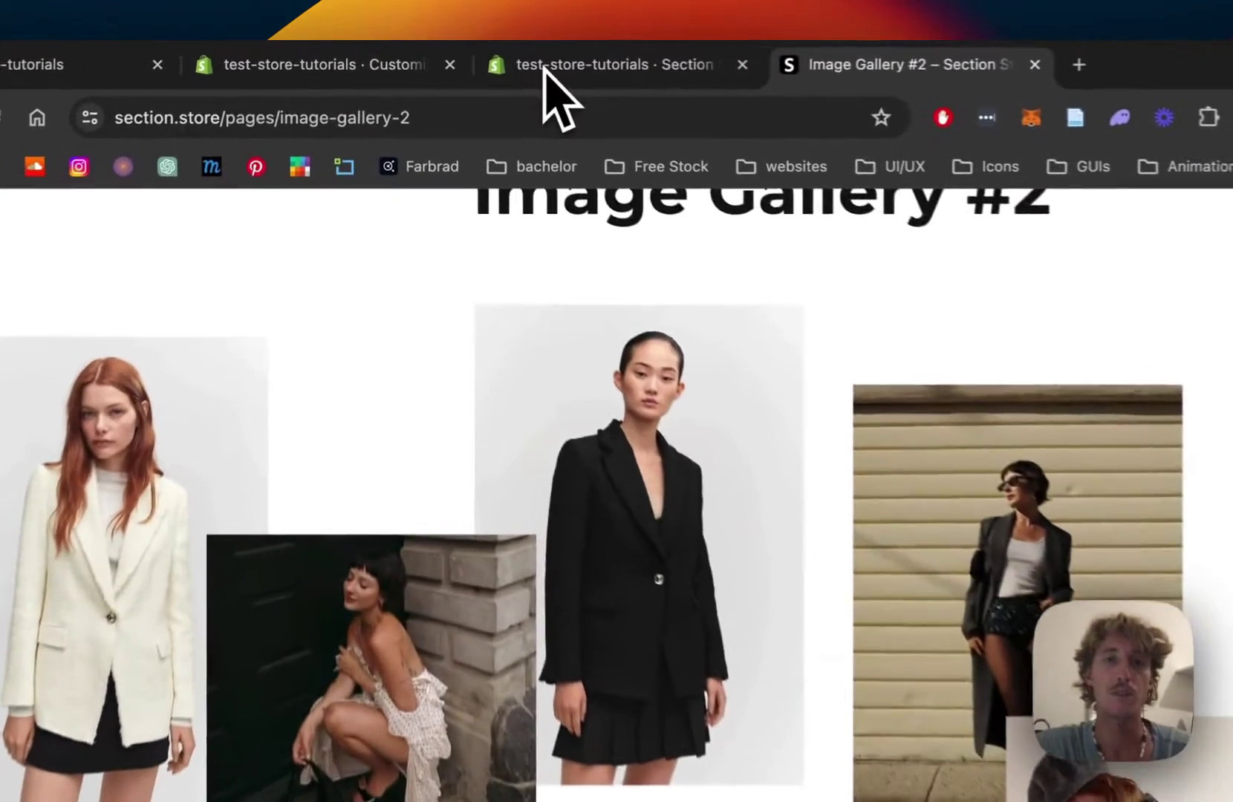
Step: In the Section Store app, preview Image gallery #2 from Newest Releases, then go to My Sections
left_click(546, 67)
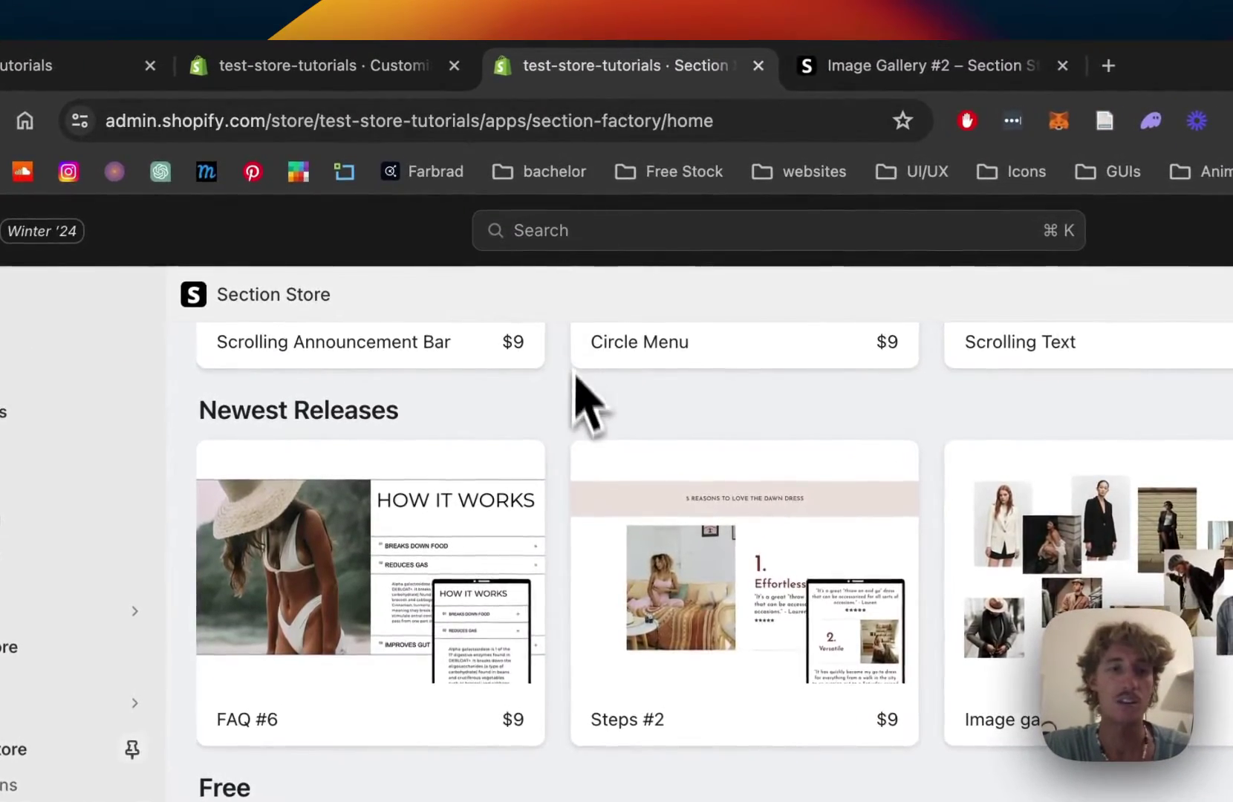
scroll(578, 399, "up", 5)
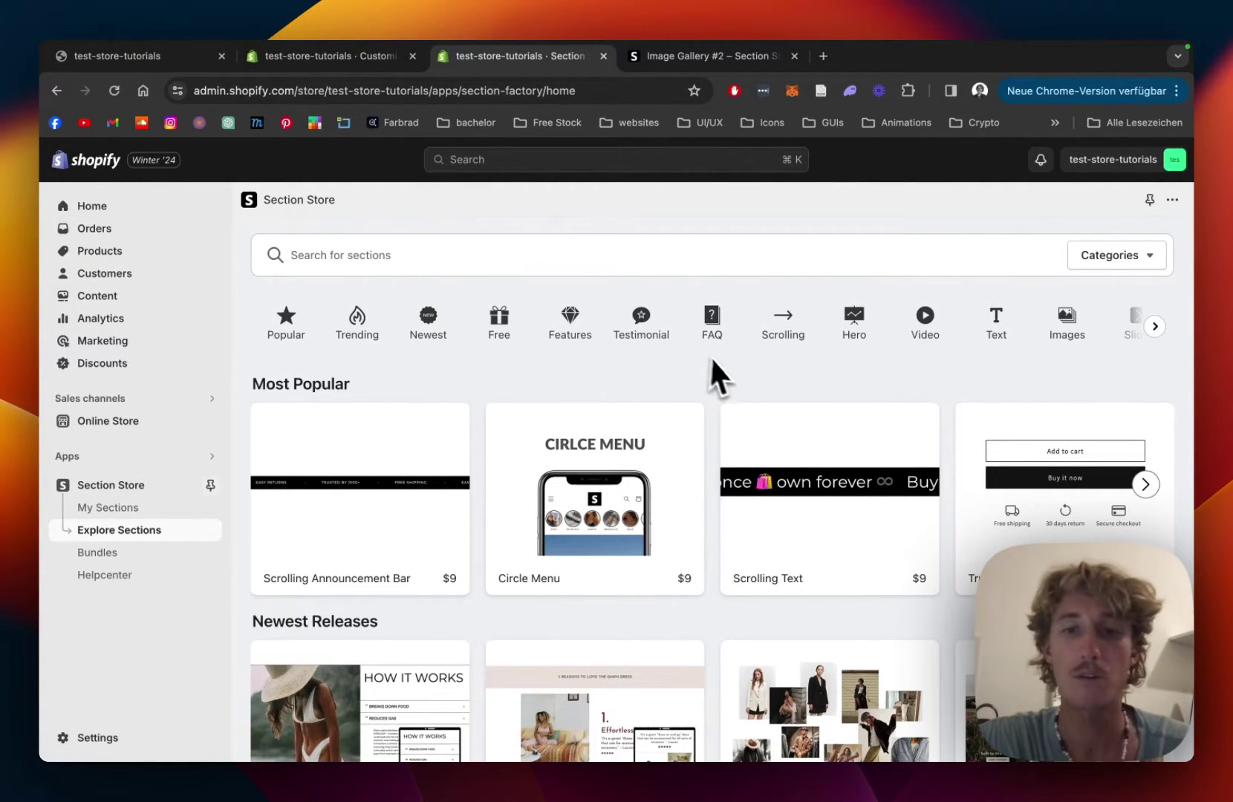
scroll(716, 384, "down", 2)
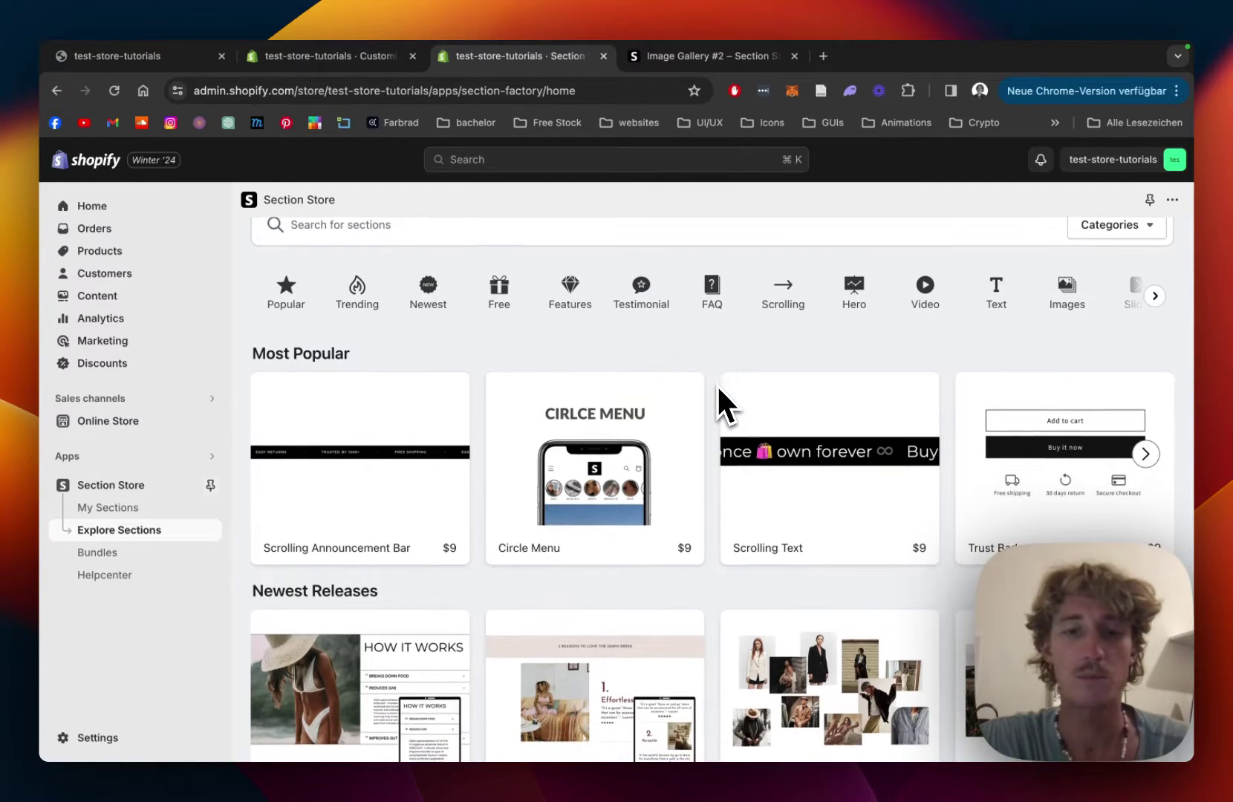
scroll(718, 386, "down", 2)
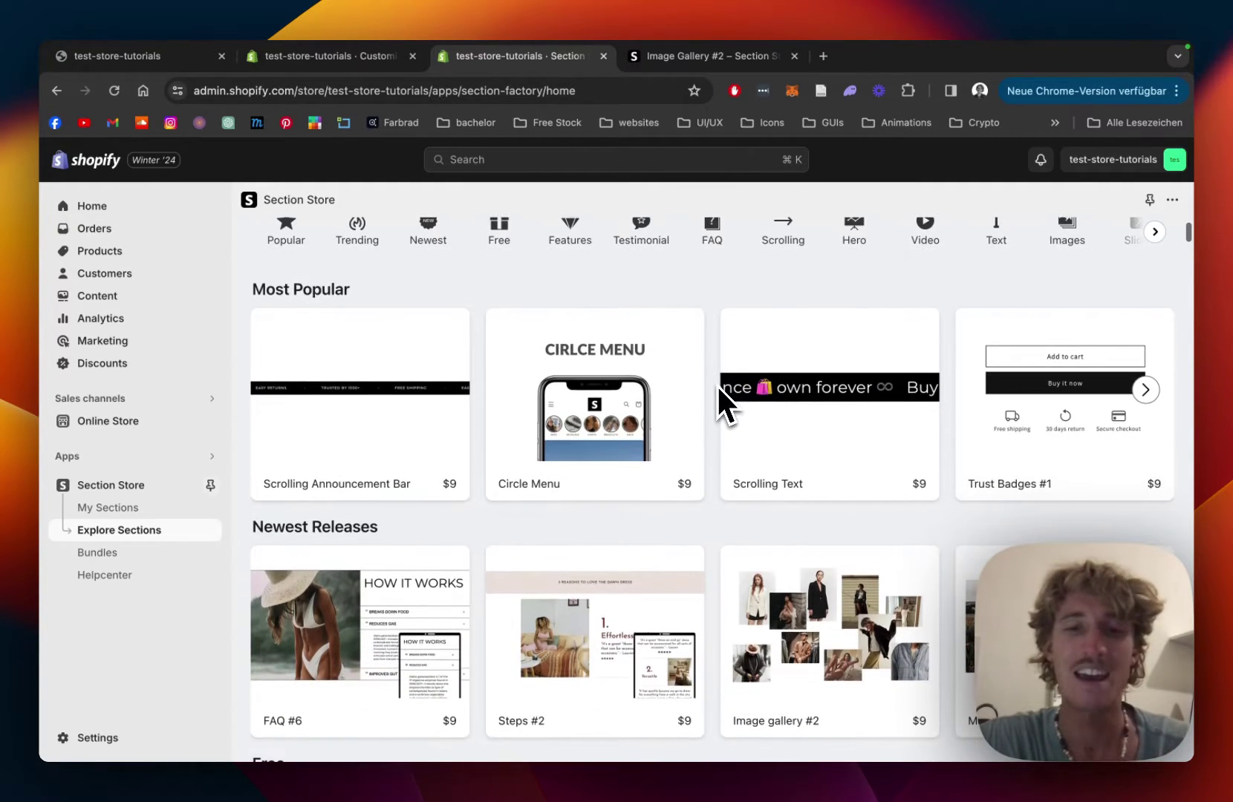
scroll(716, 384, "down", 1)
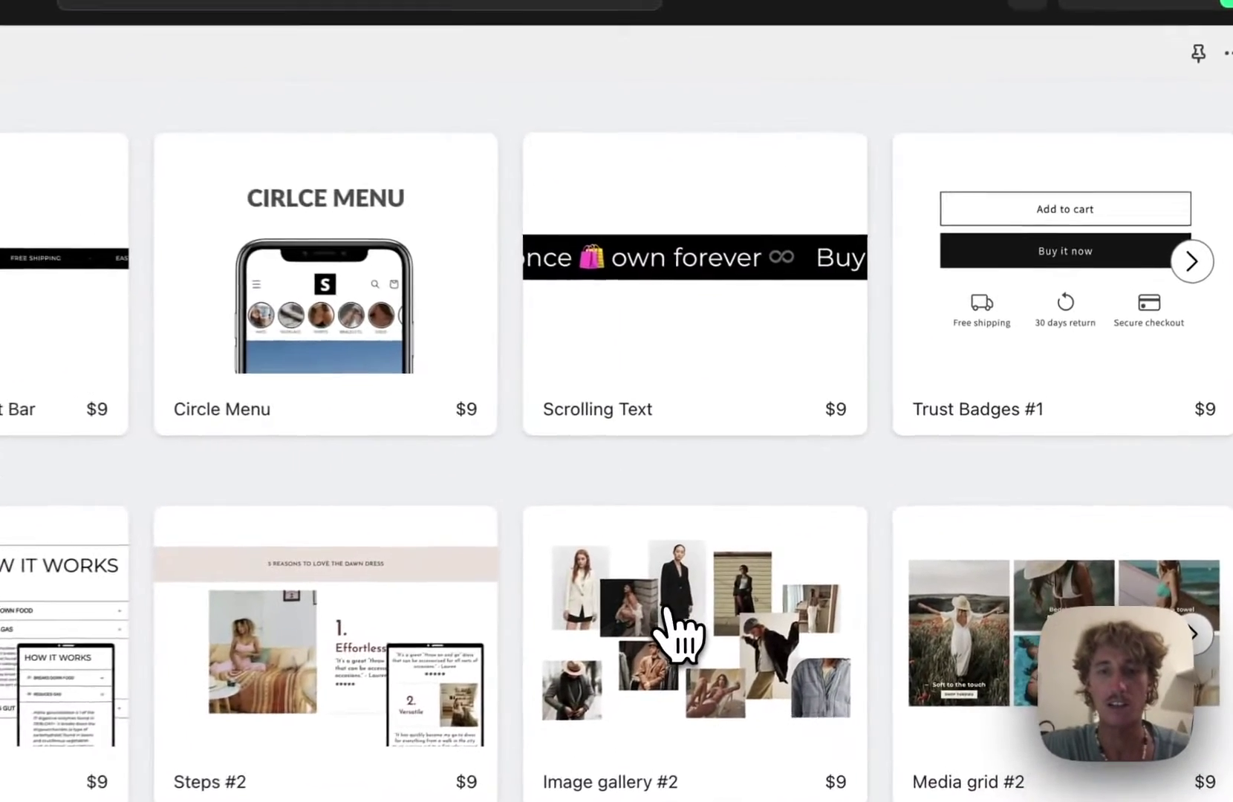
left_click(817, 566)
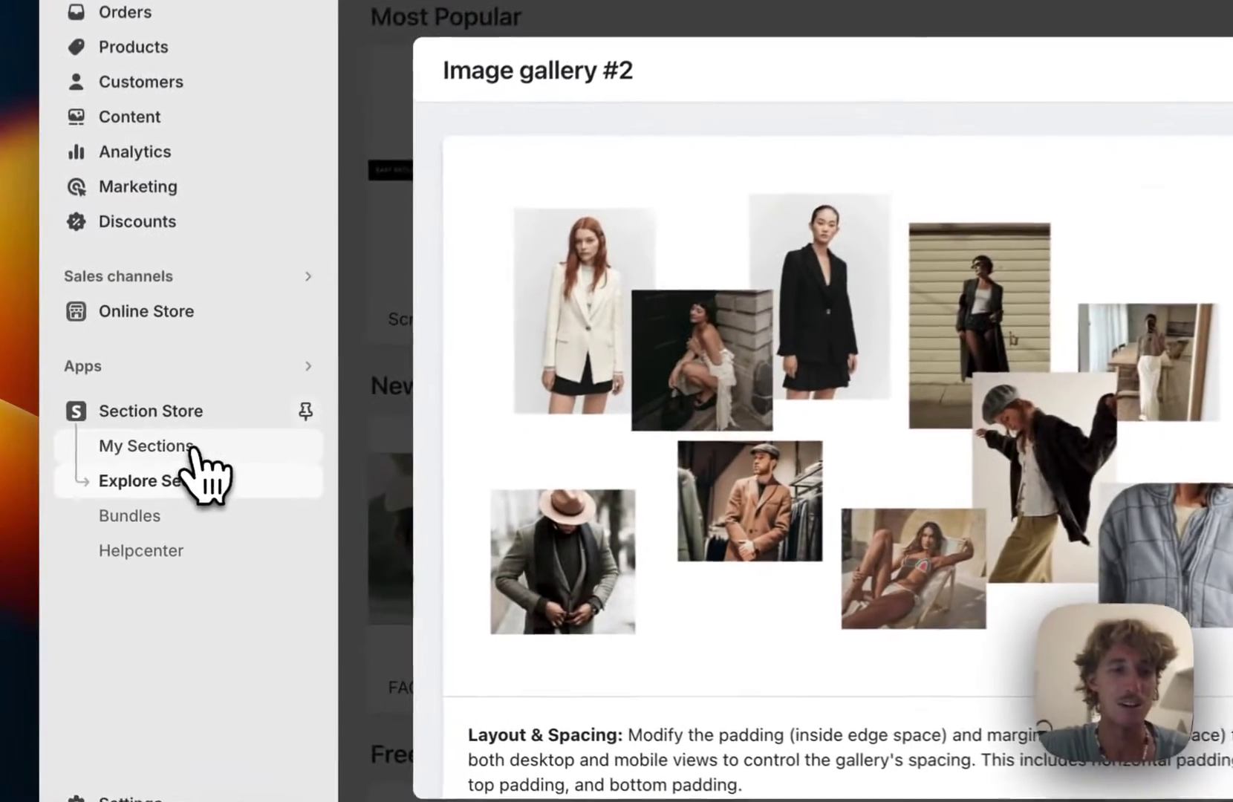
left_click(137, 508)
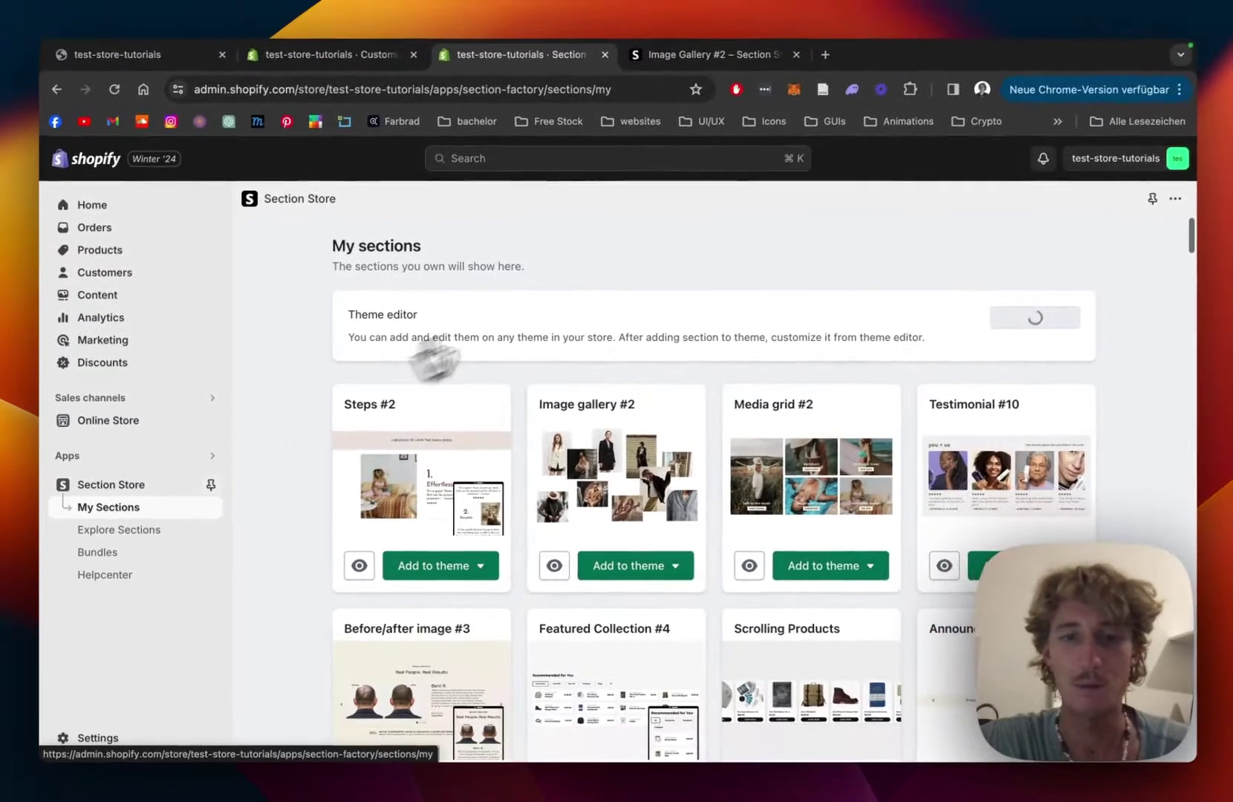
Step: Choose to customize Image gallery #2 in the Dawn (Live) theme
scroll(548, 308, "down", 1)
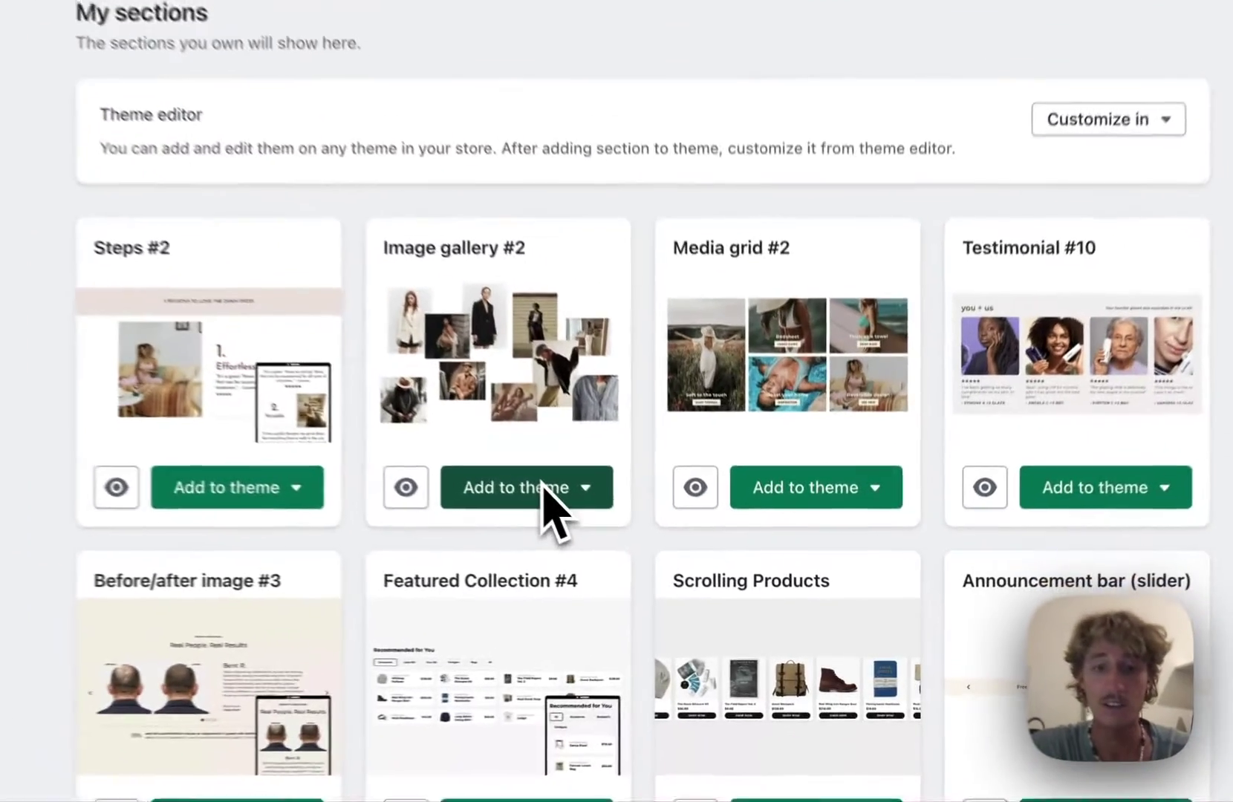
left_click(645, 554)
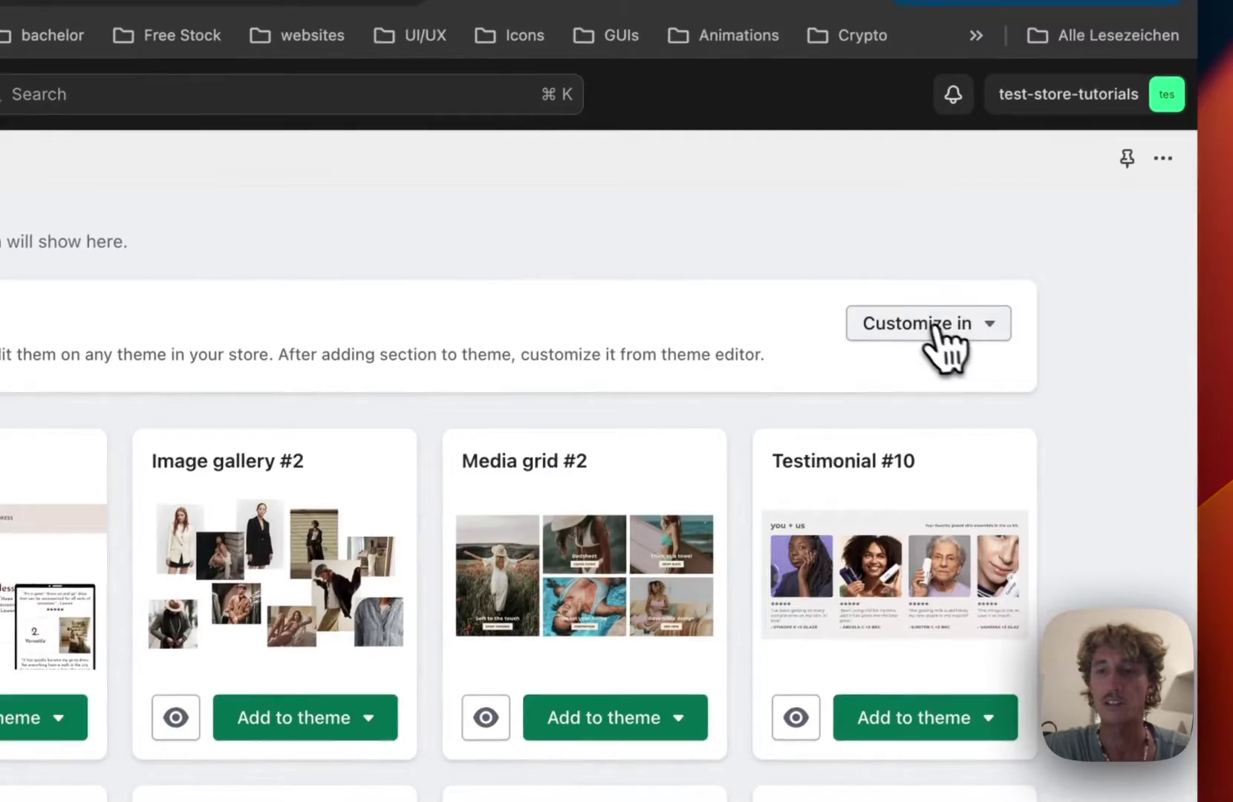
left_click(1122, 79)
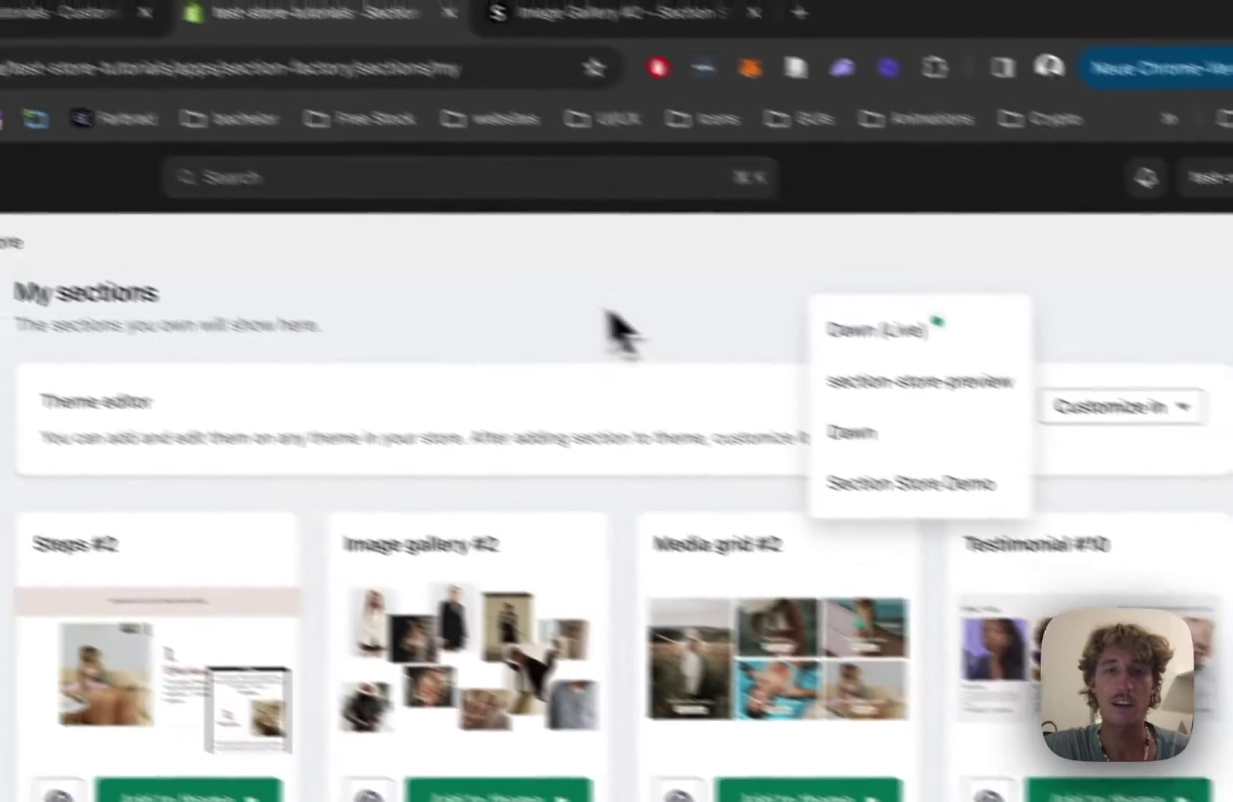
left_click(357, 234)
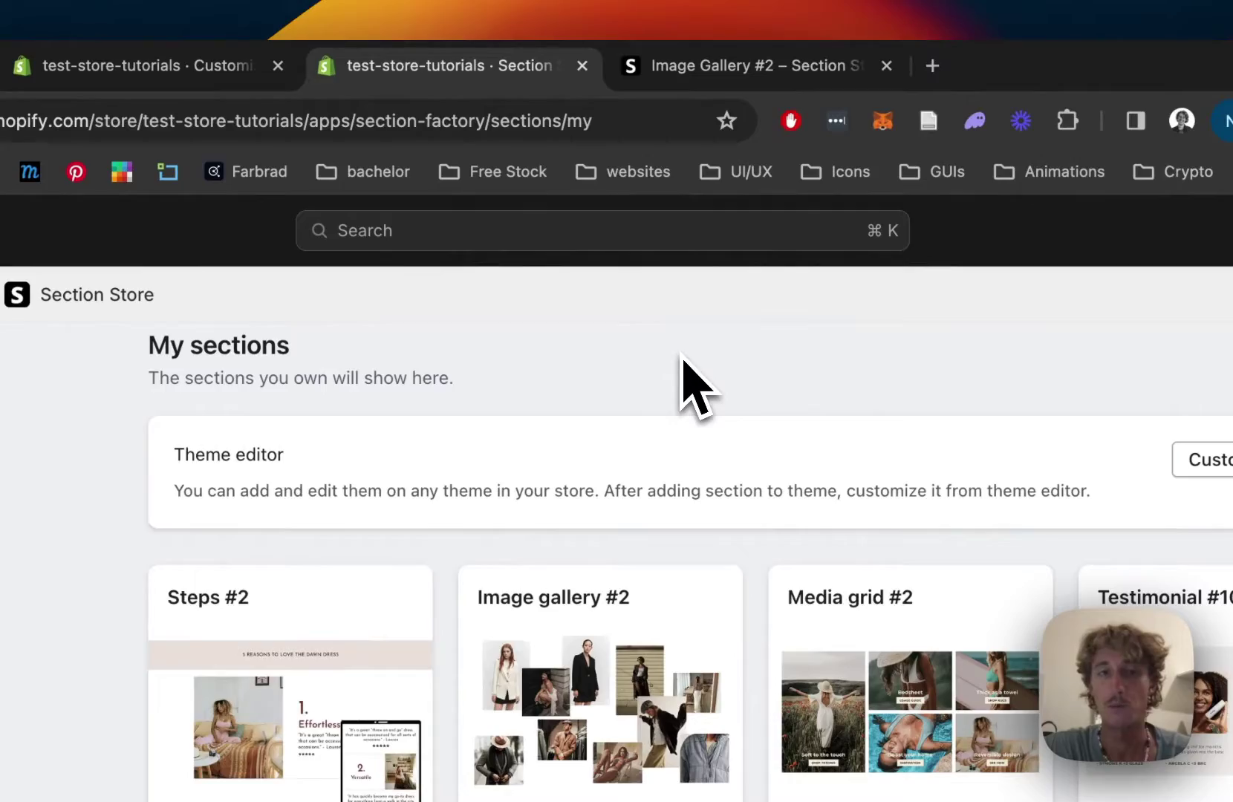
Step: Search 'image galler' and add SS - Image Gallery #2 to the end of the home page
left_click(127, 65)
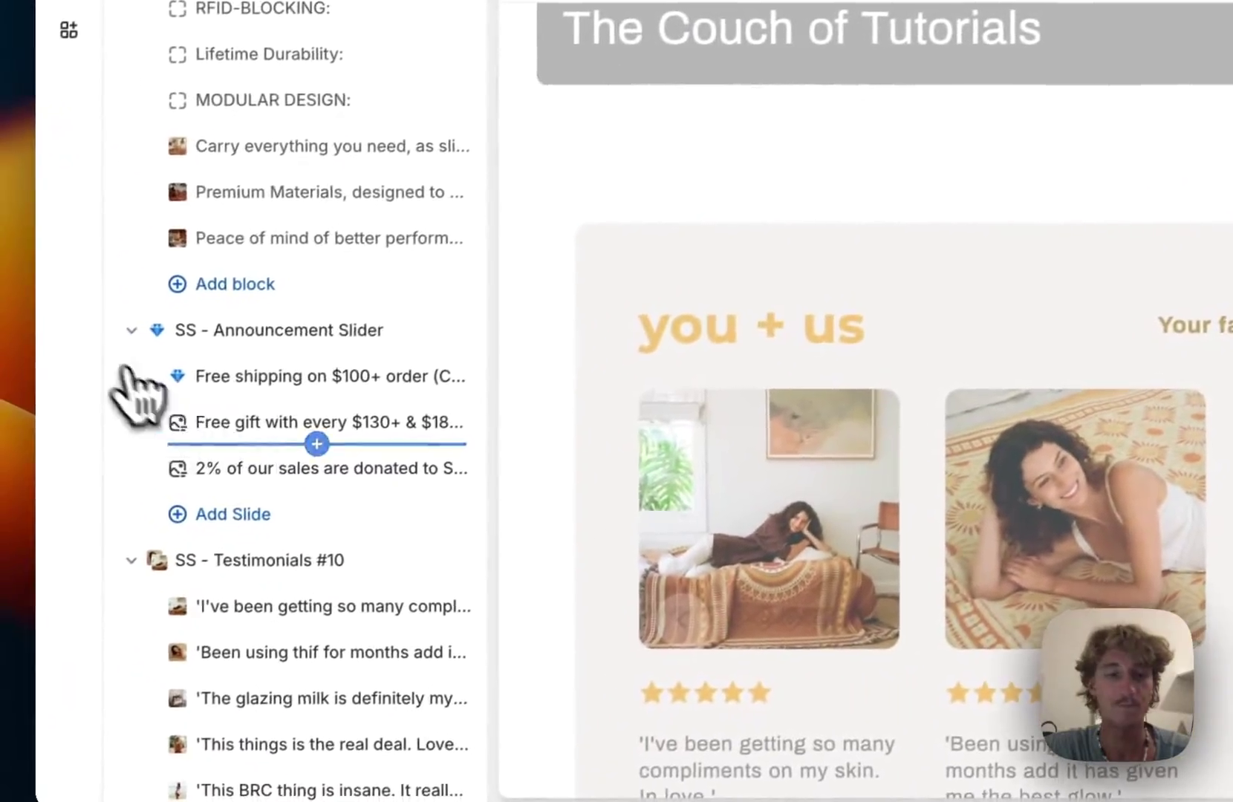
scroll(334, 234, "down", 10)
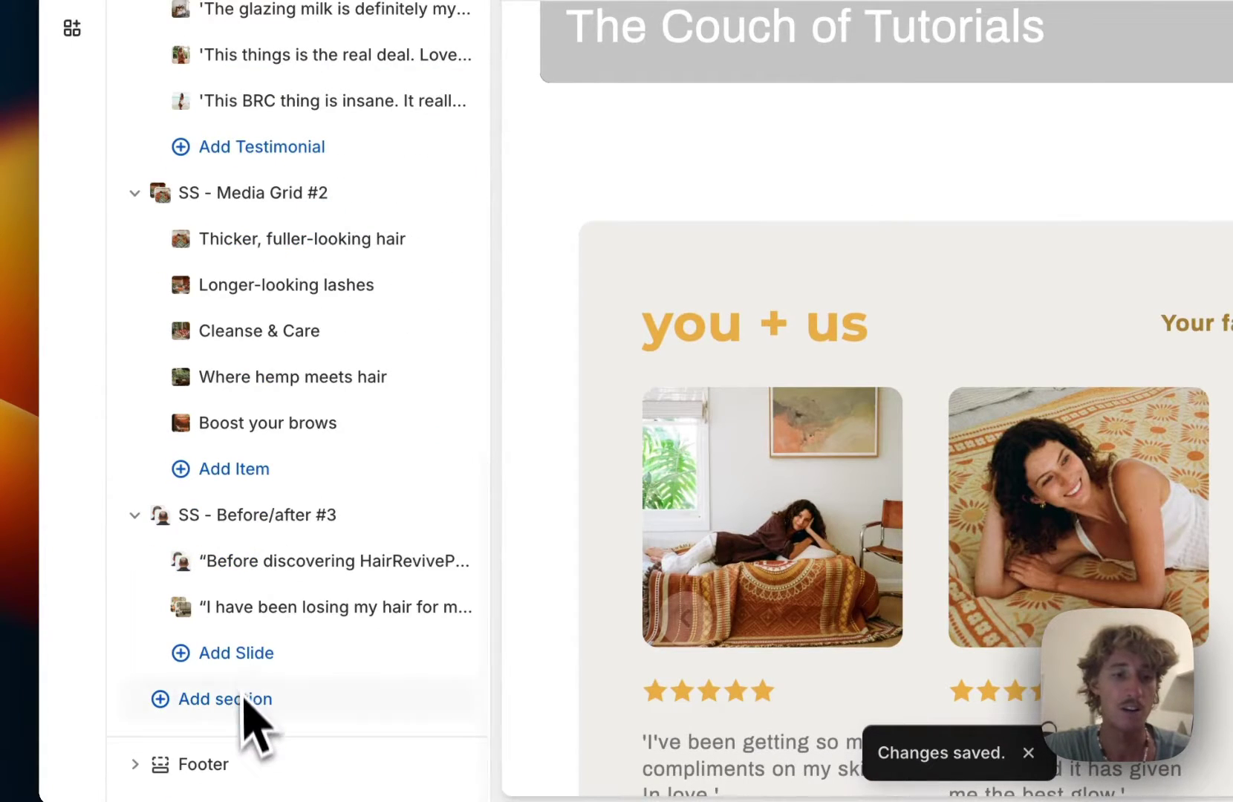
left_click(245, 704)
type("imag")
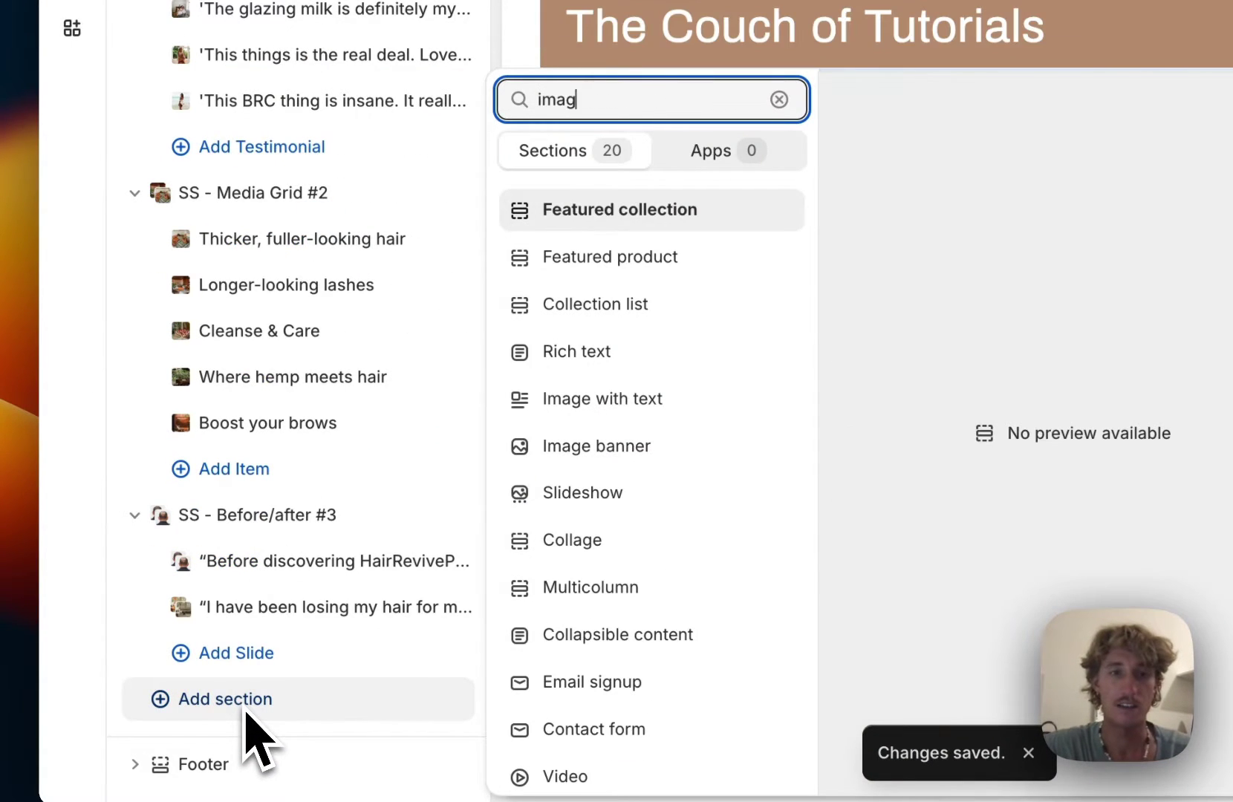
type("e galler")
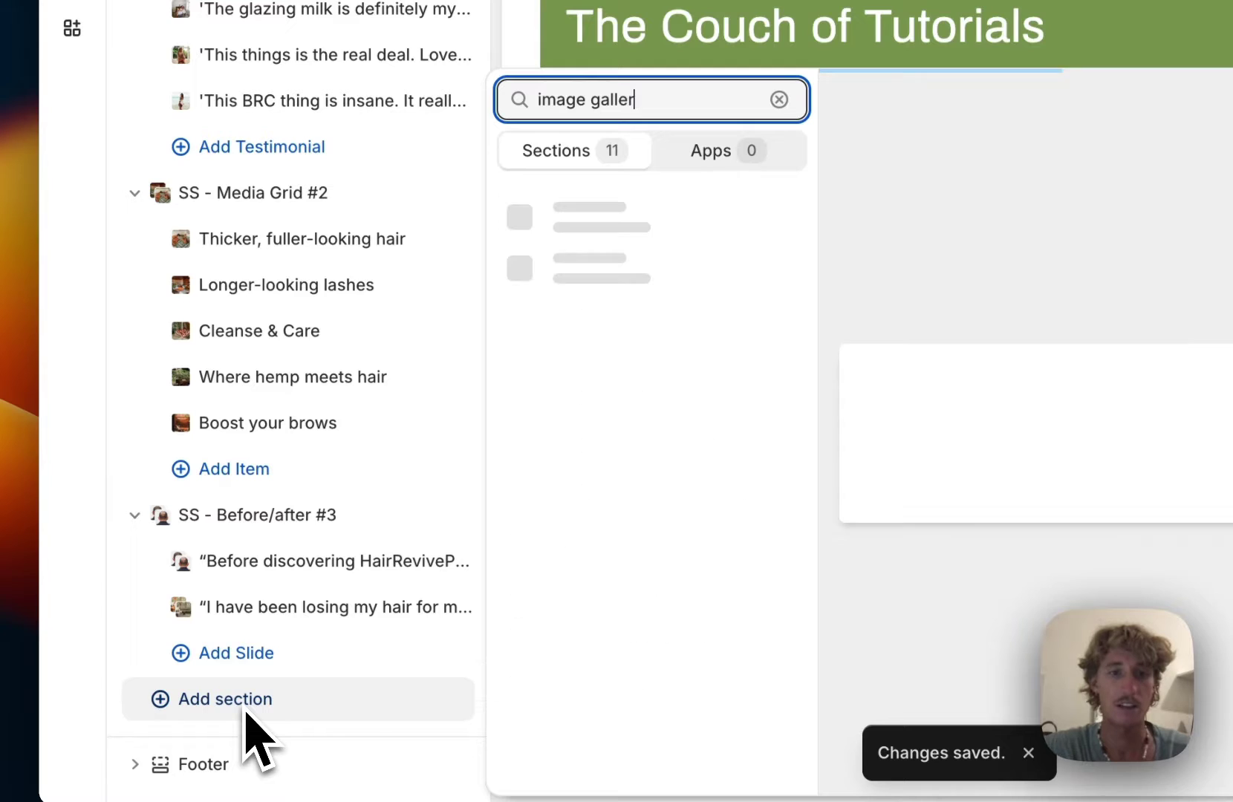
left_click(654, 256)
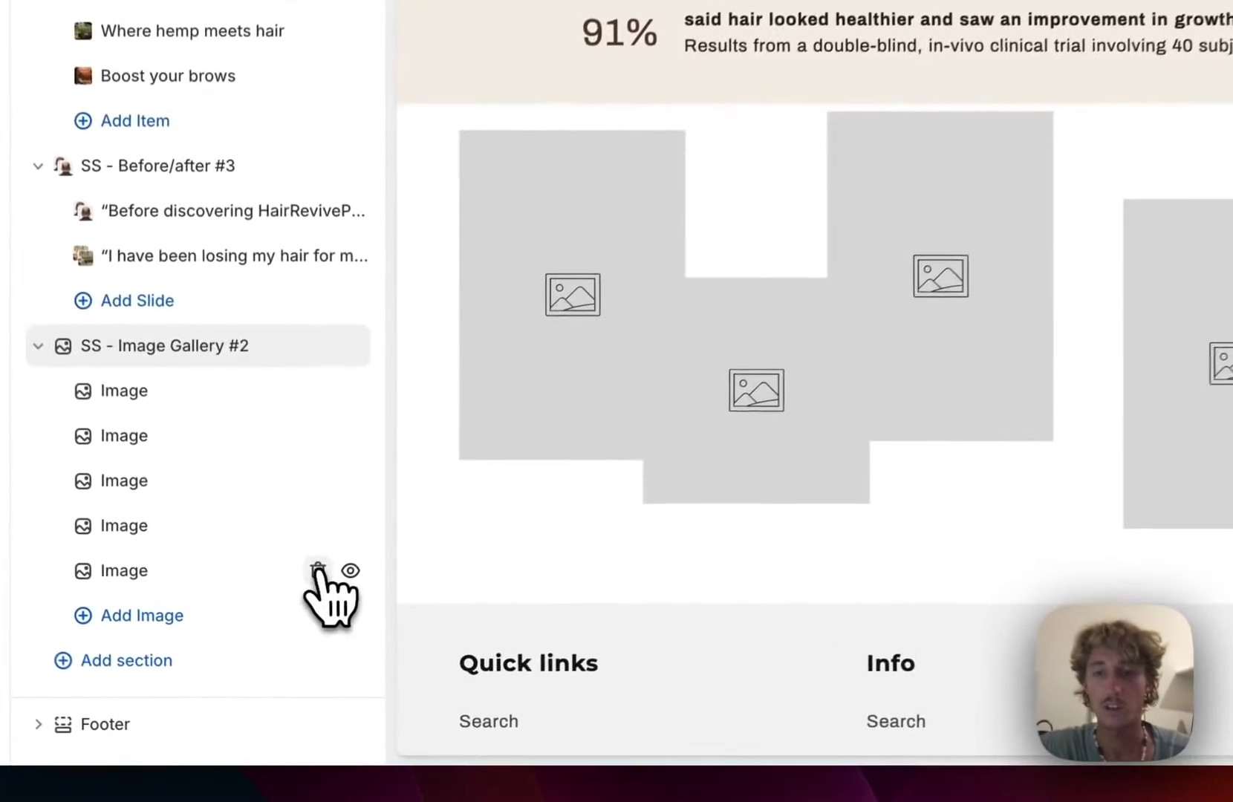
Step: Remove the fifth gallery image and set the first image to pexels-spencer-selover-428543.jpg
left_click(278, 637)
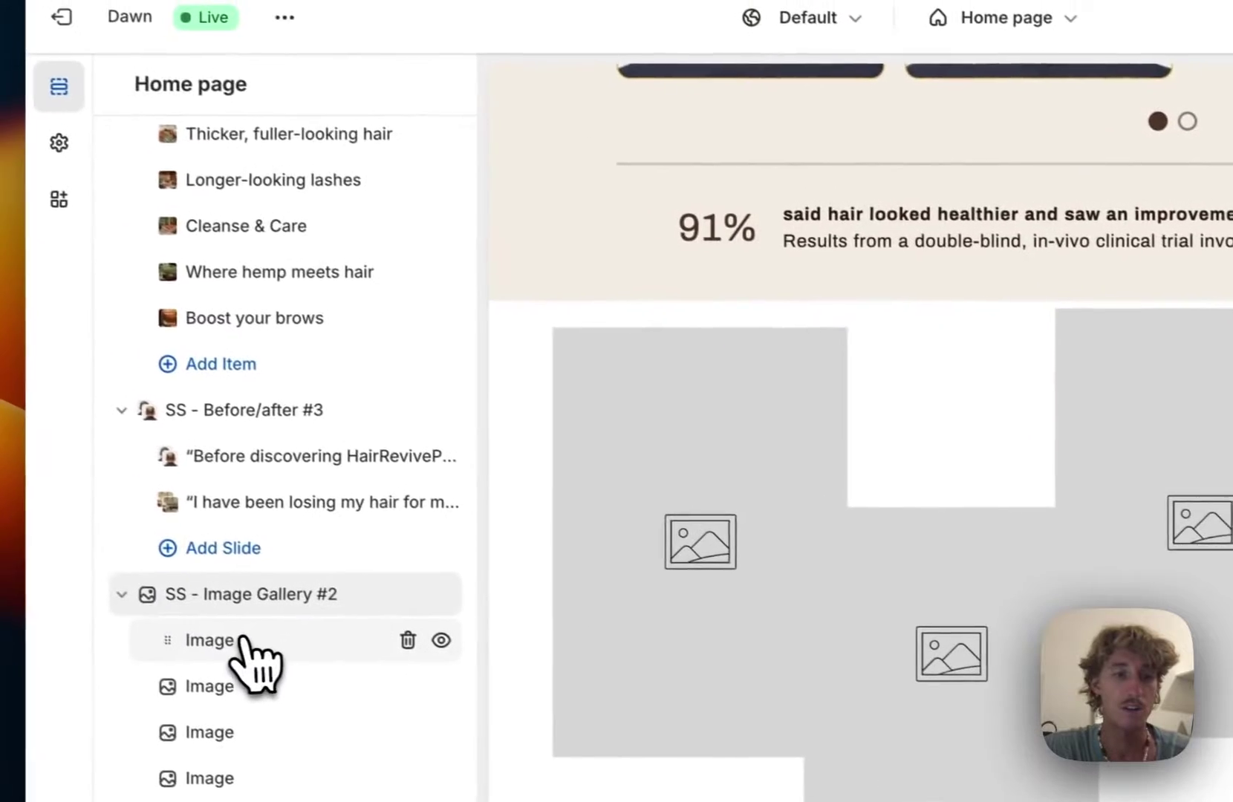
left_click(149, 433)
left_click(301, 227)
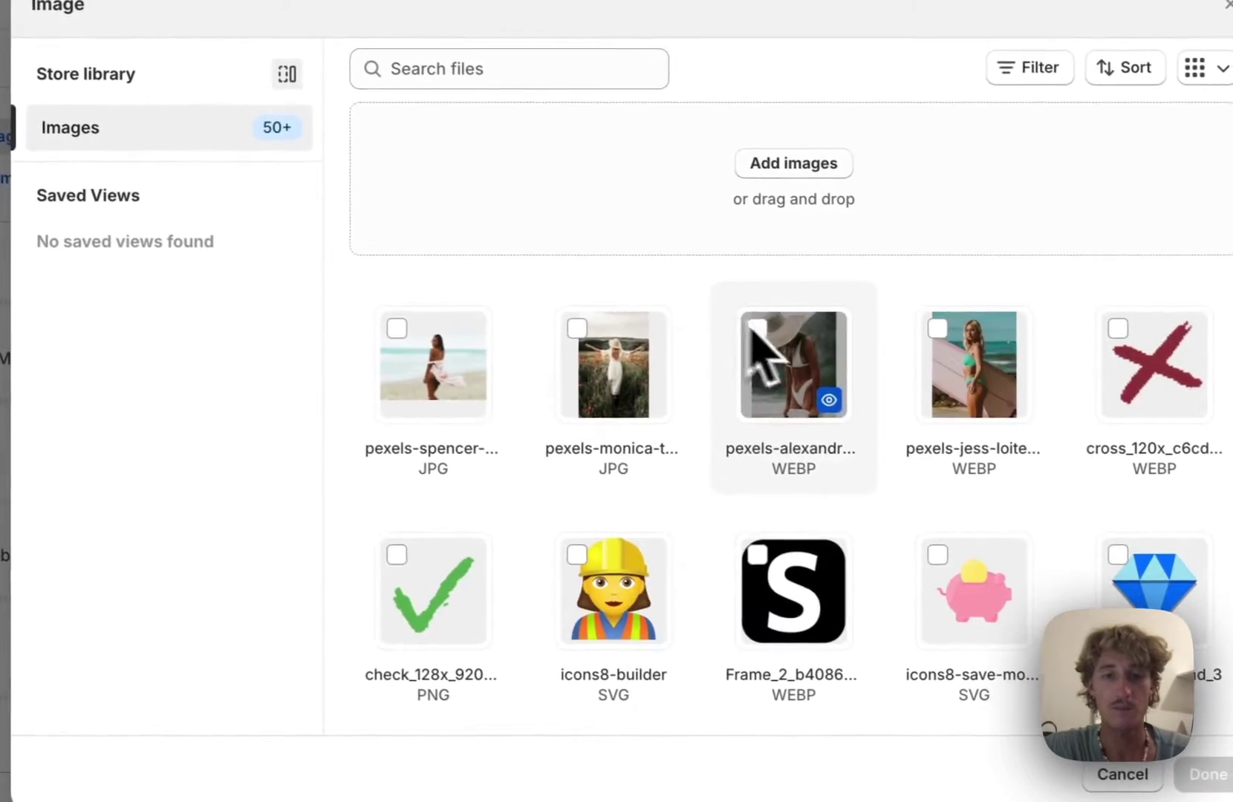
left_click(433, 364)
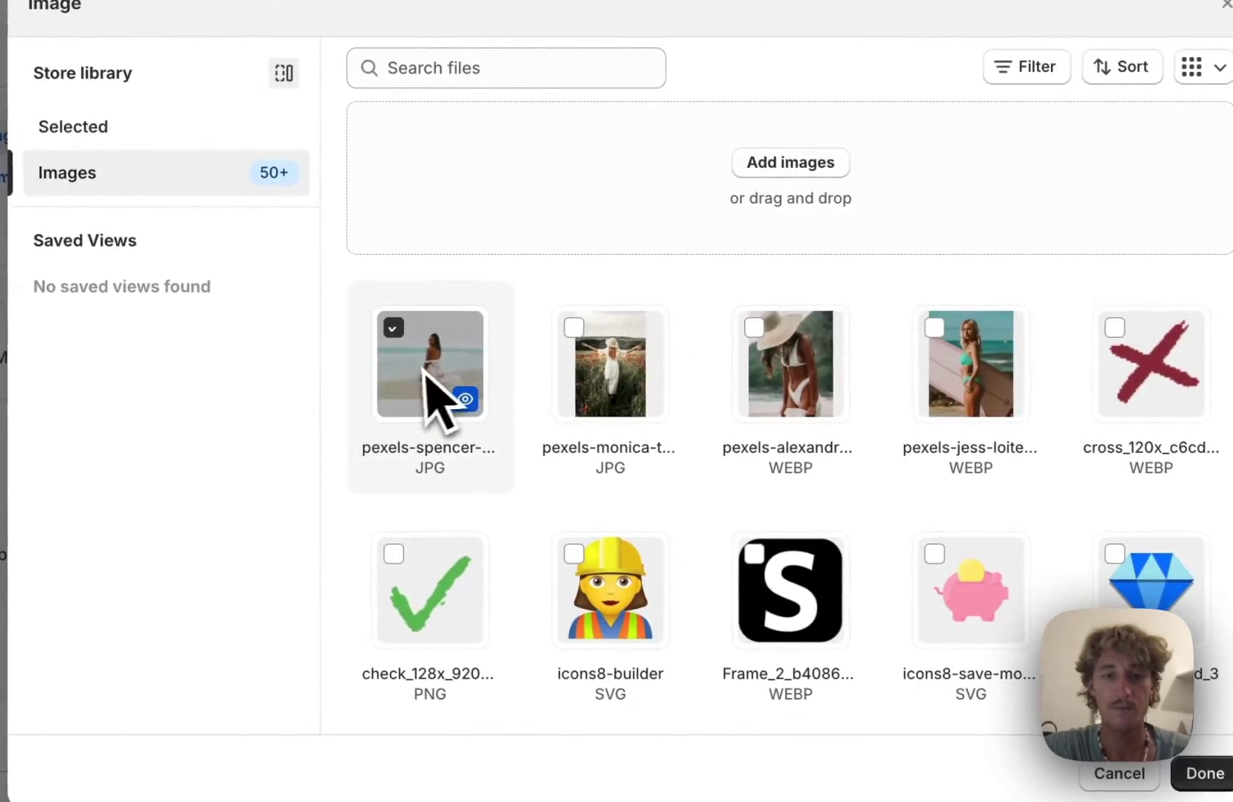
left_click(1208, 774)
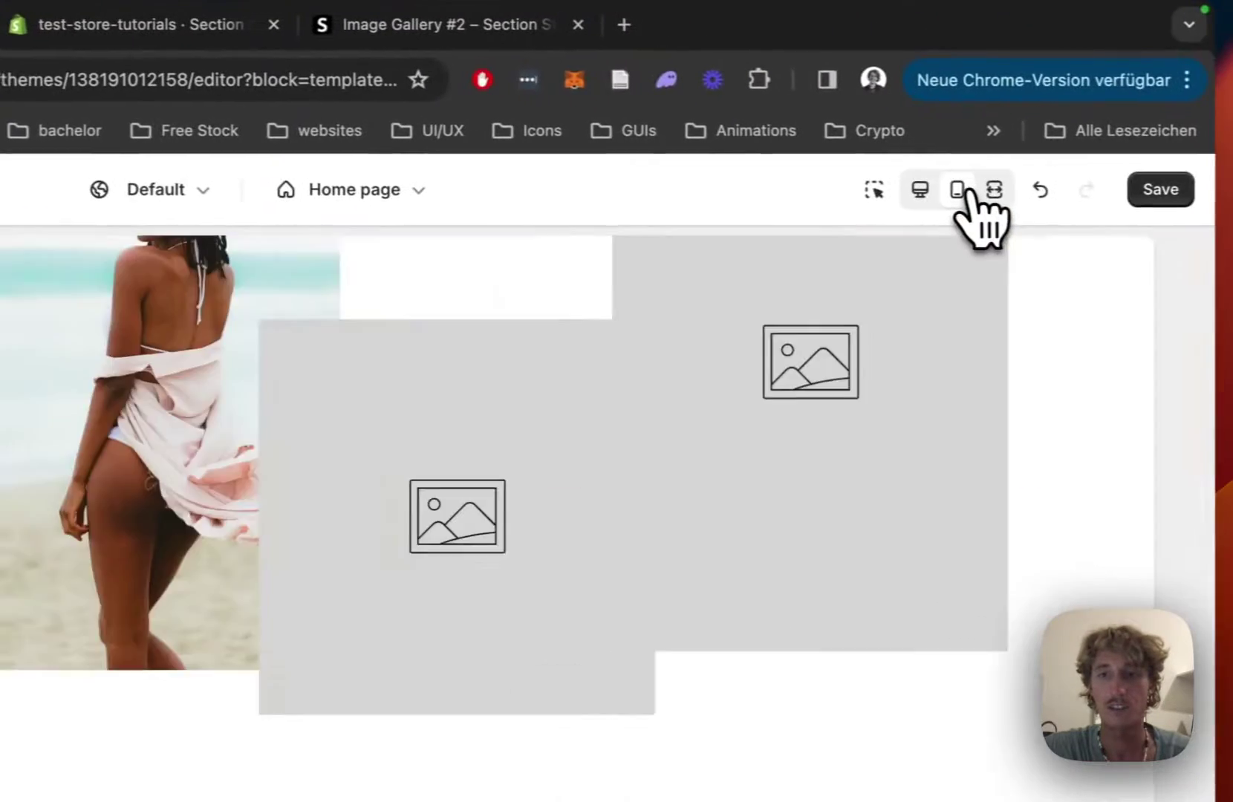
Step: Preview on mobile, enable Hide on Mobile for the first image, and edit its Z-Index
left_click(1143, 200)
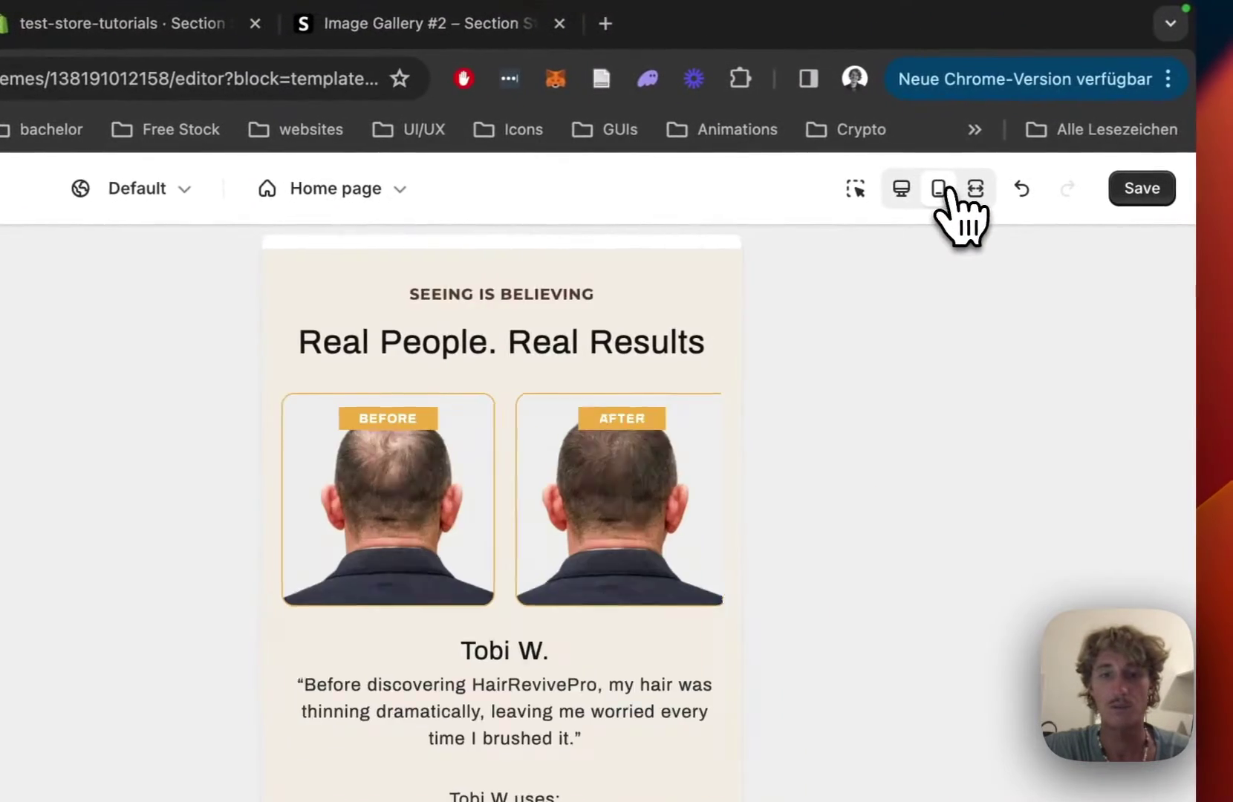
scroll(550, 494, "down", 8)
scroll(536, 528, "up", 4)
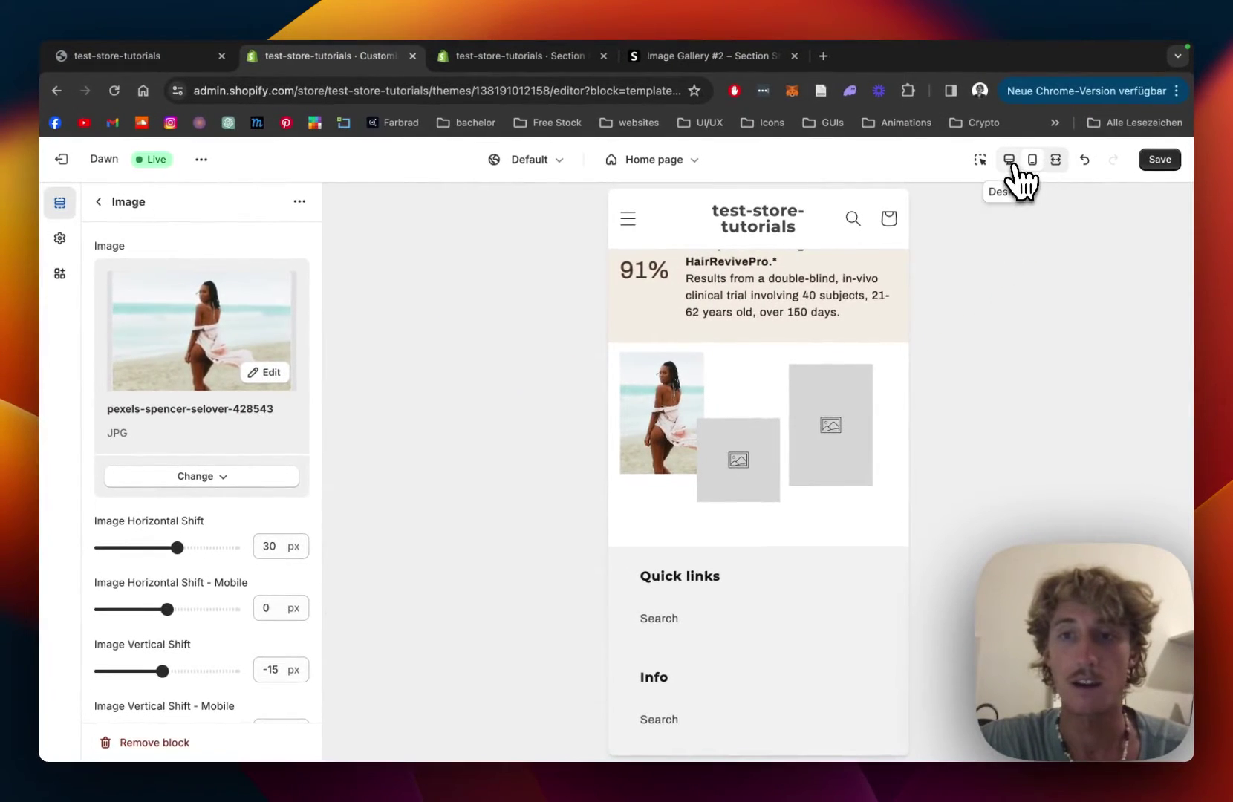
scroll(207, 558, "down", 5)
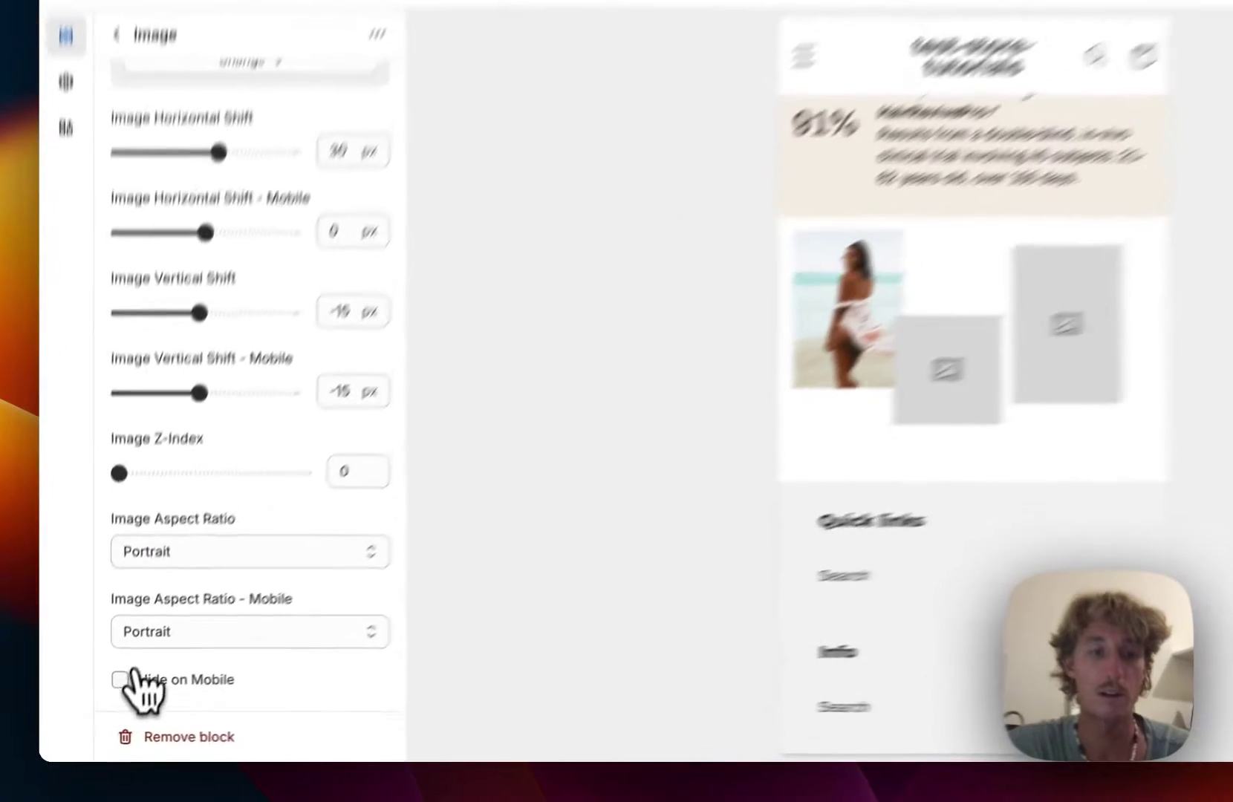
left_click(101, 698)
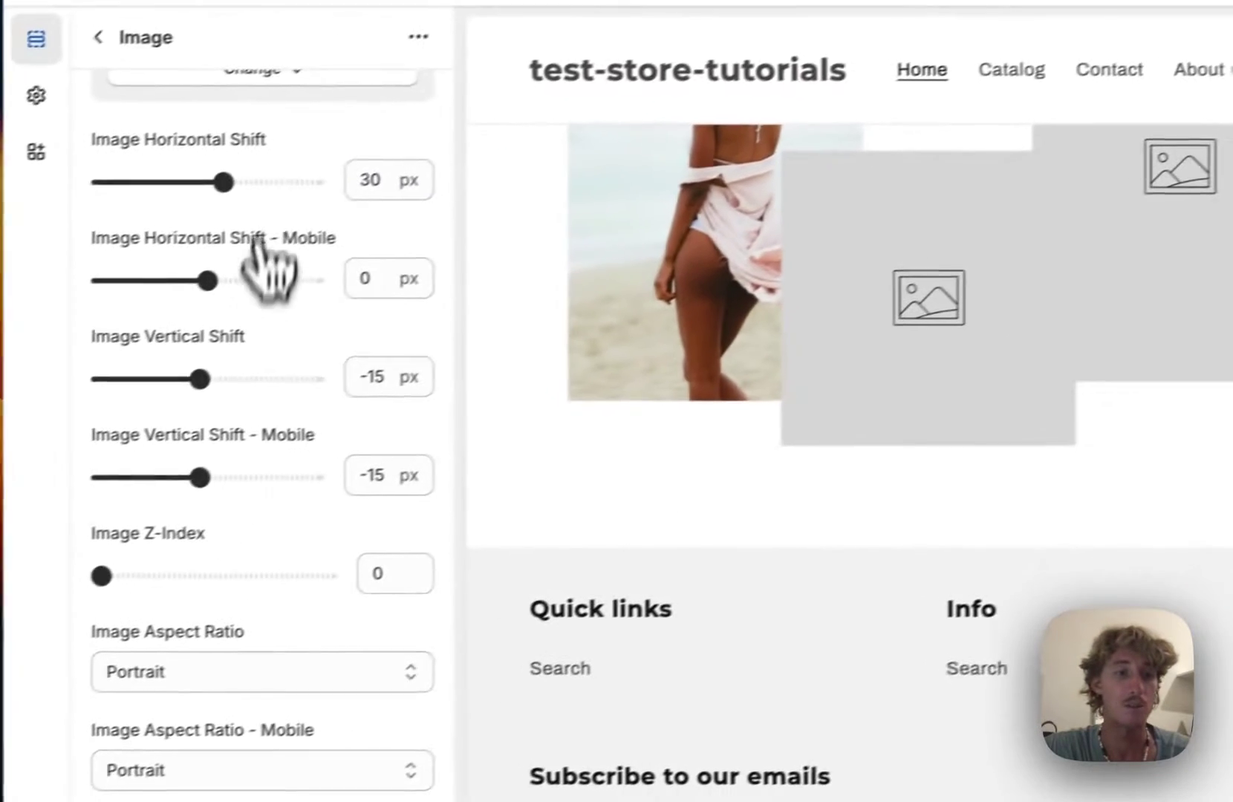
scroll(297, 445, "up", 1)
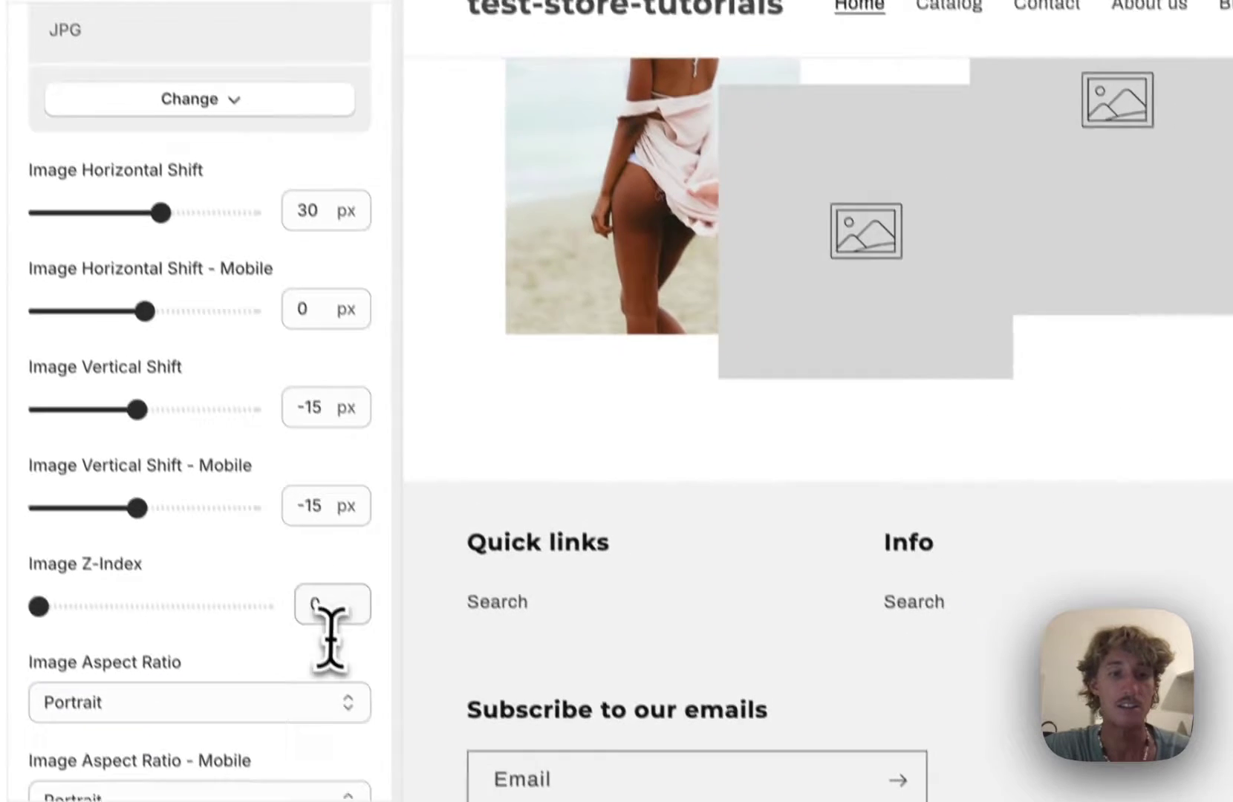
left_click(407, 693)
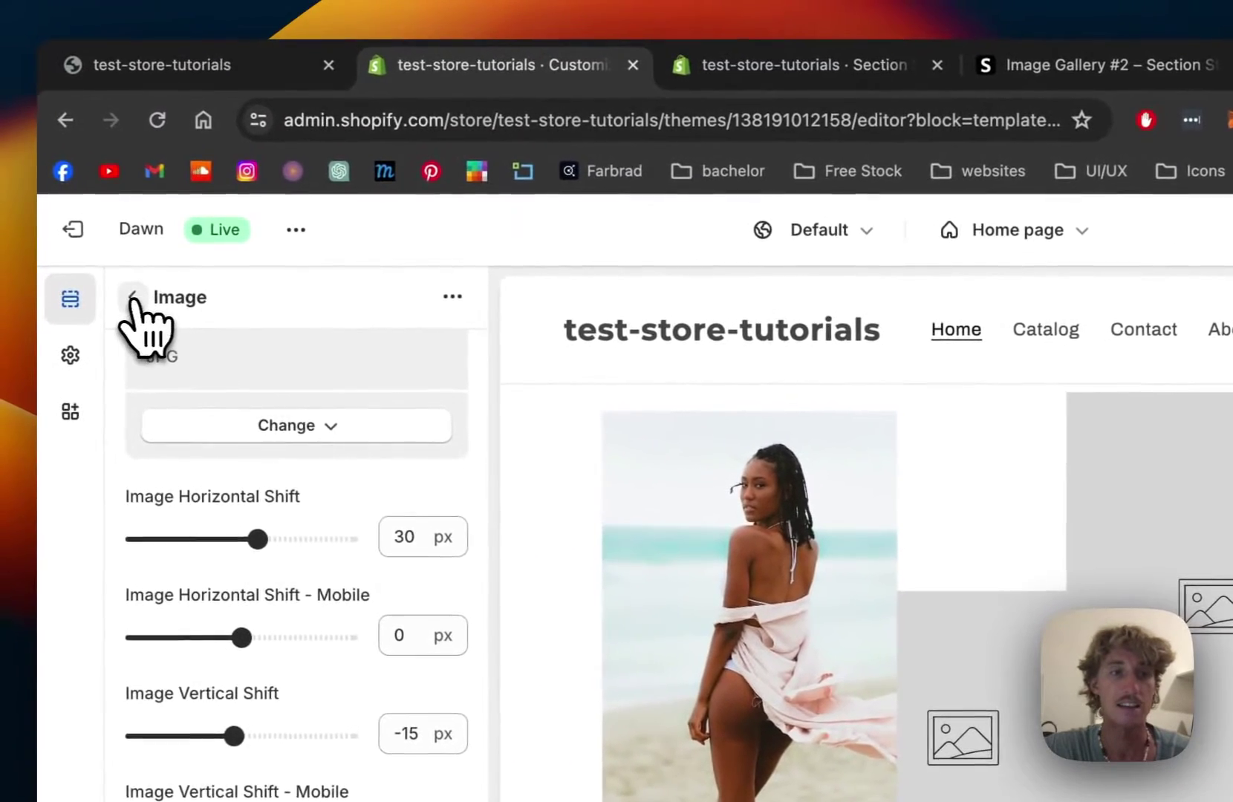
Step: Open the second image block and browse for a photo to fill it
left_click(129, 300)
left_click(271, 673)
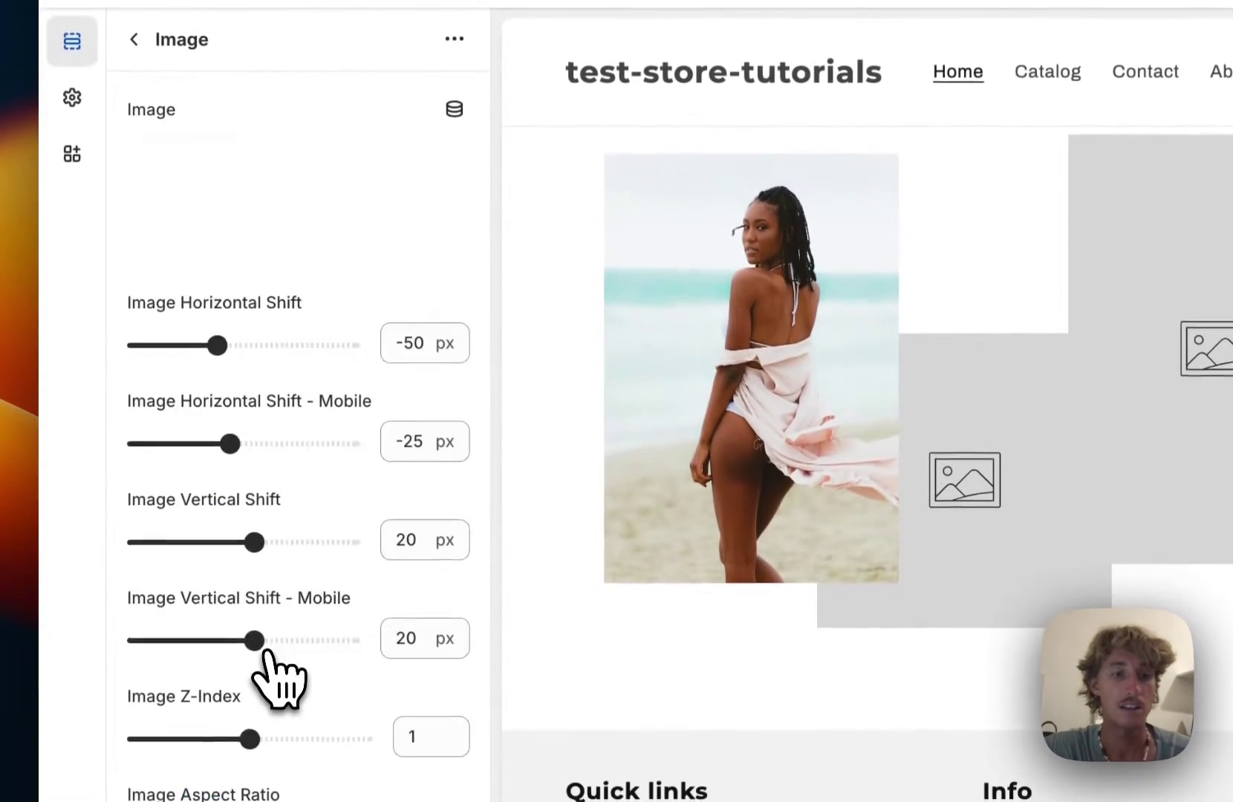
left_click(316, 192)
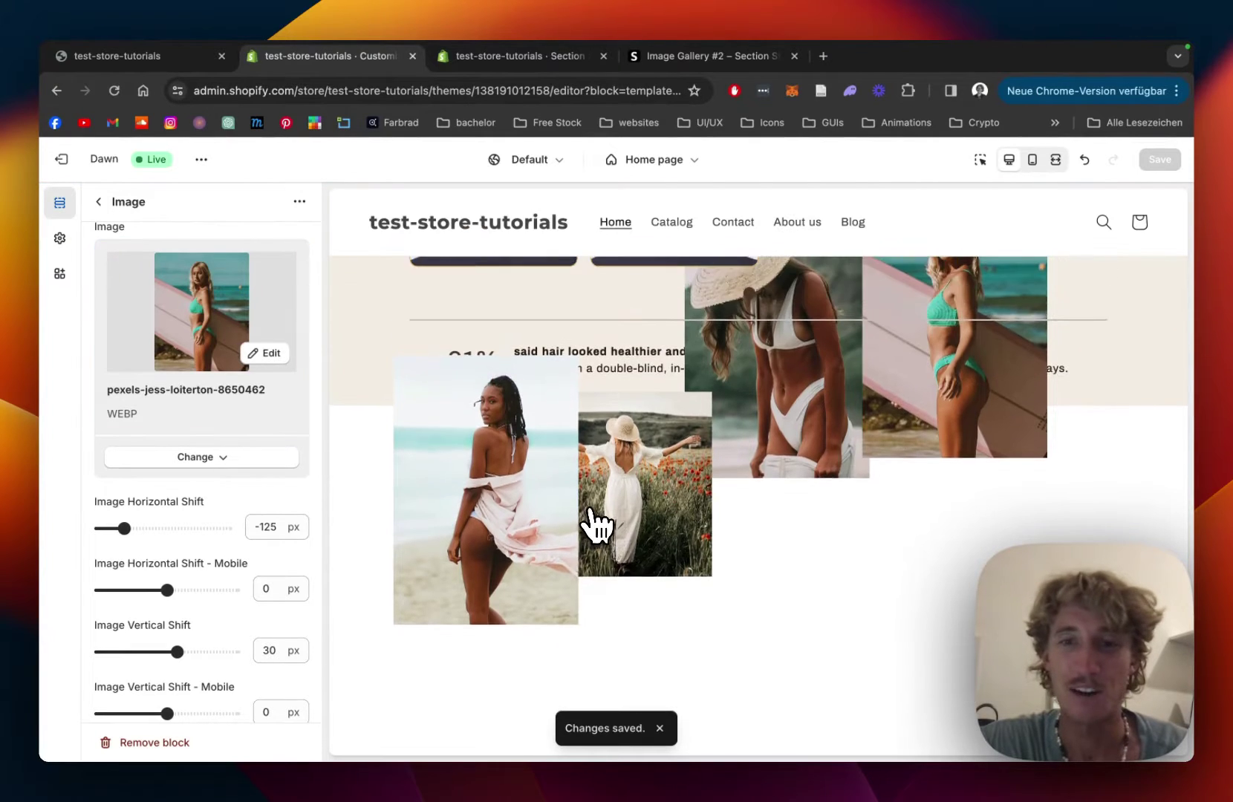
scroll(876, 369, "down", 2)
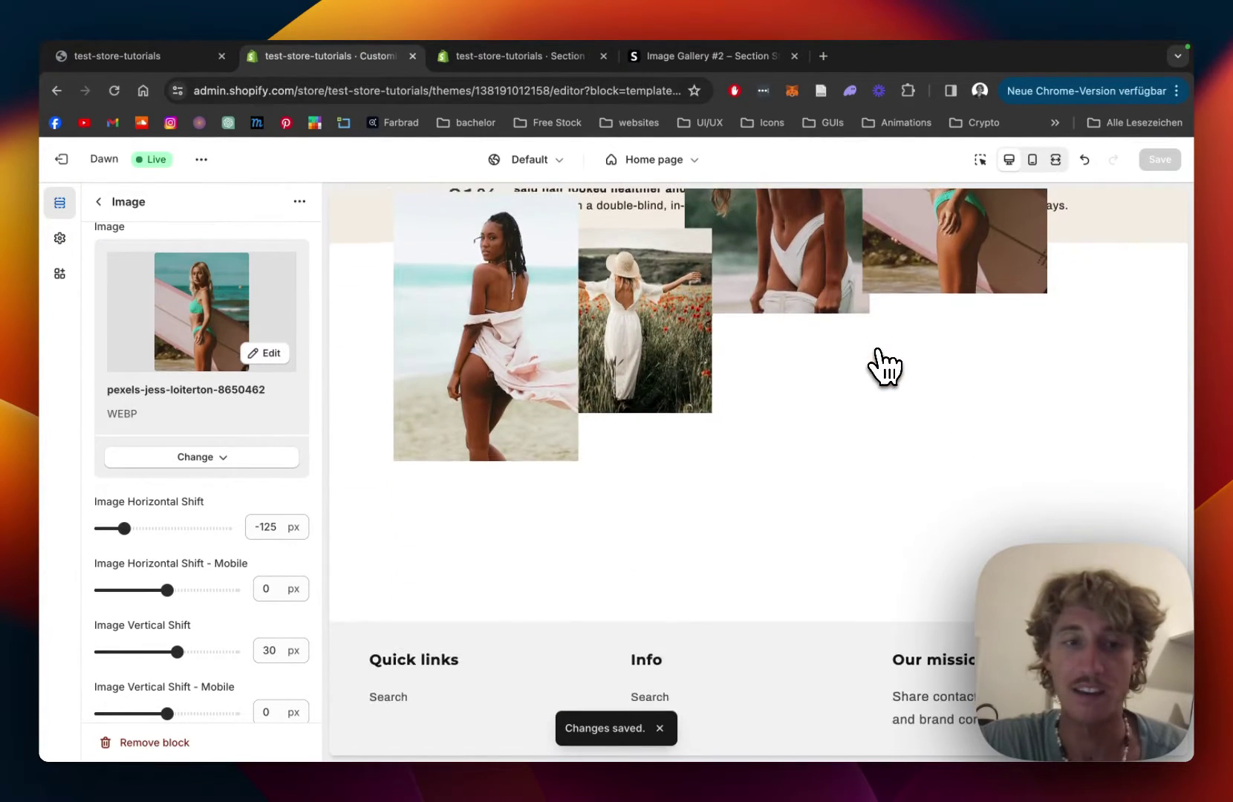
scroll(861, 446, "up", 3)
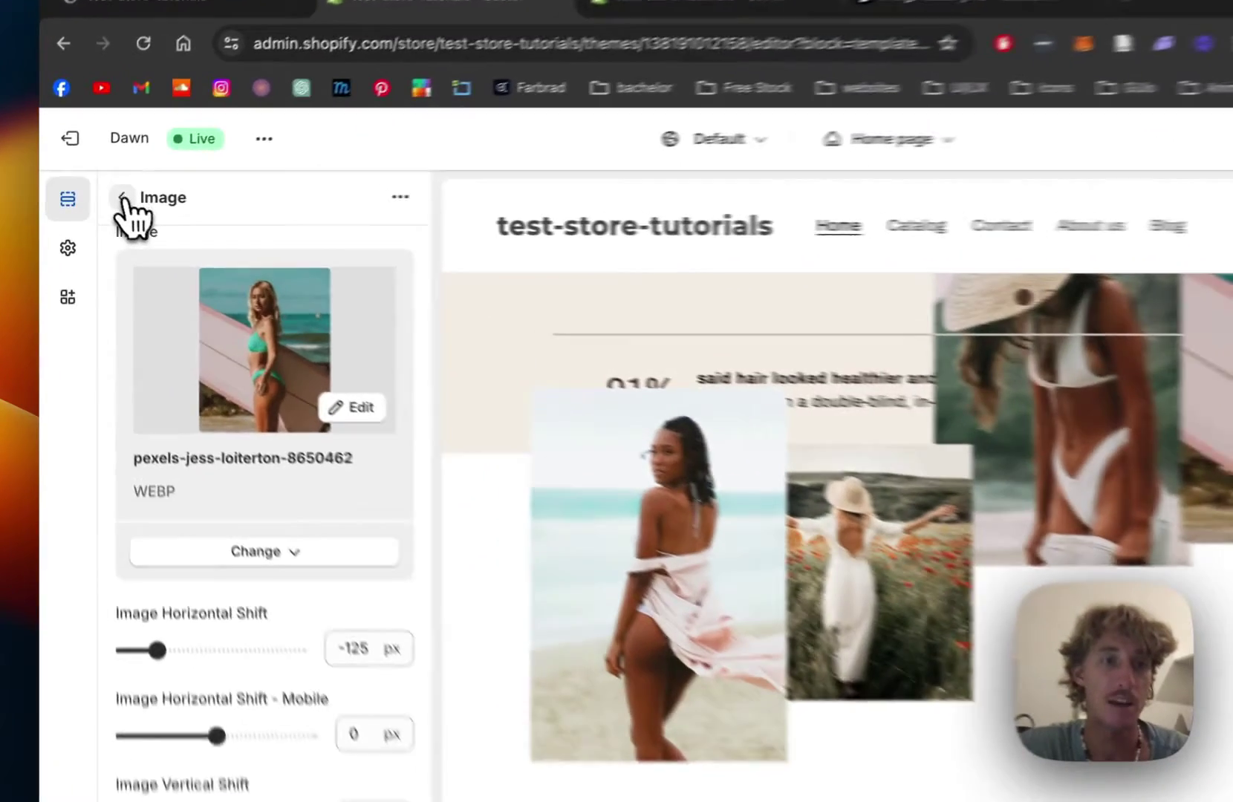
Step: Uncheck Use Paralax Effect on Scroll in the SS - Image Gallery #2 section settings
left_click(98, 202)
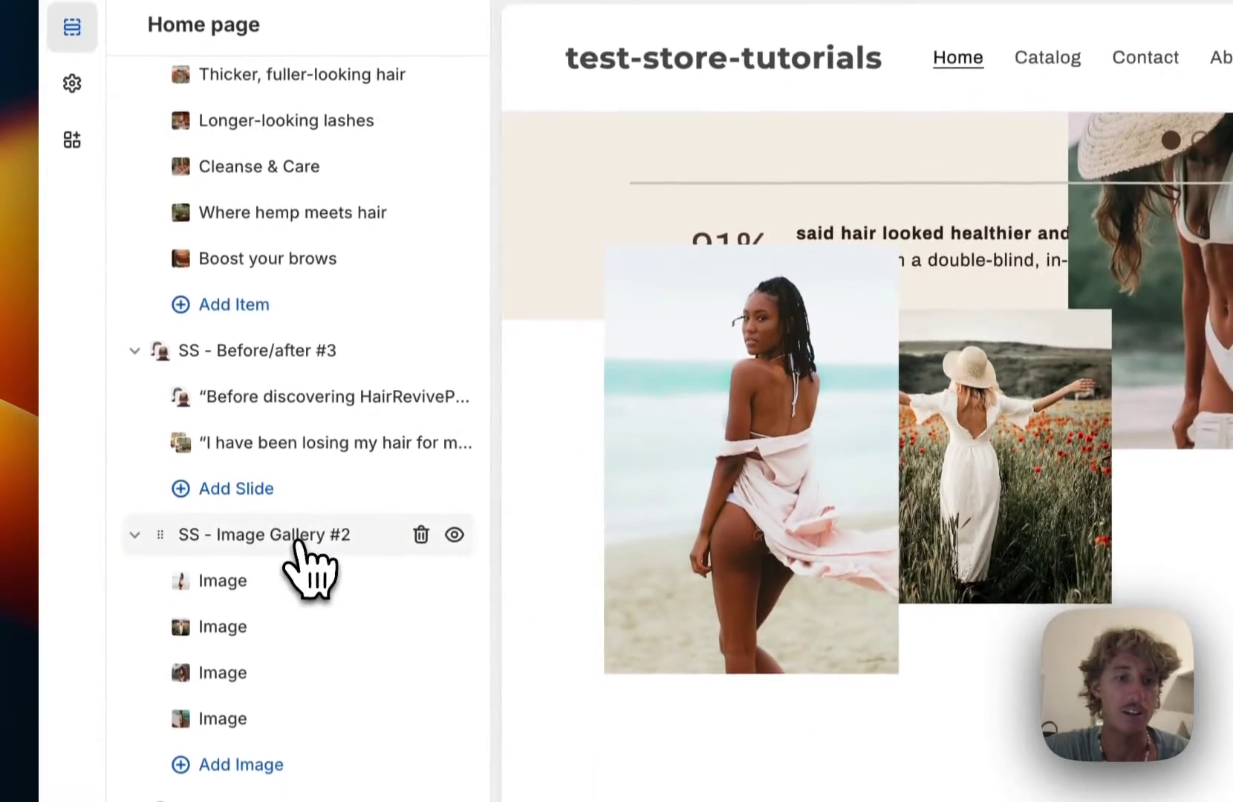
left_click(301, 542)
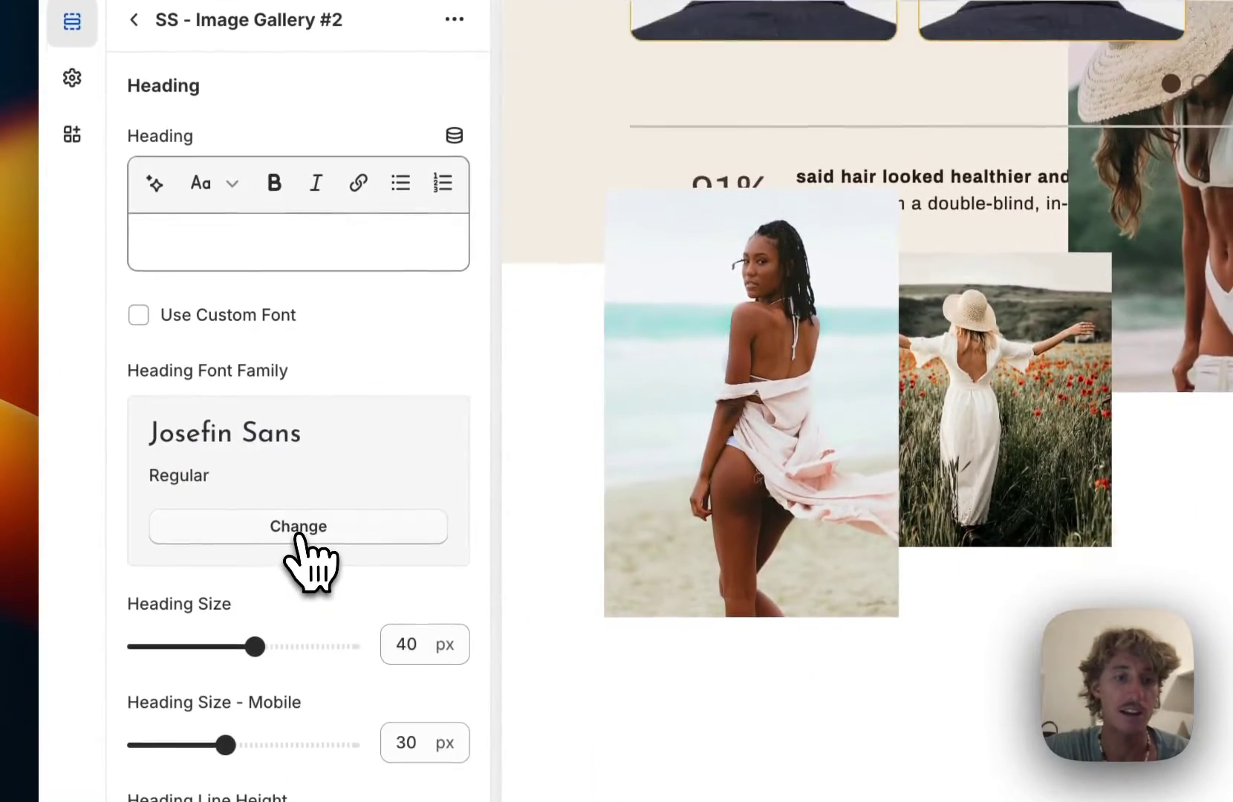
scroll(325, 303, "down", 15)
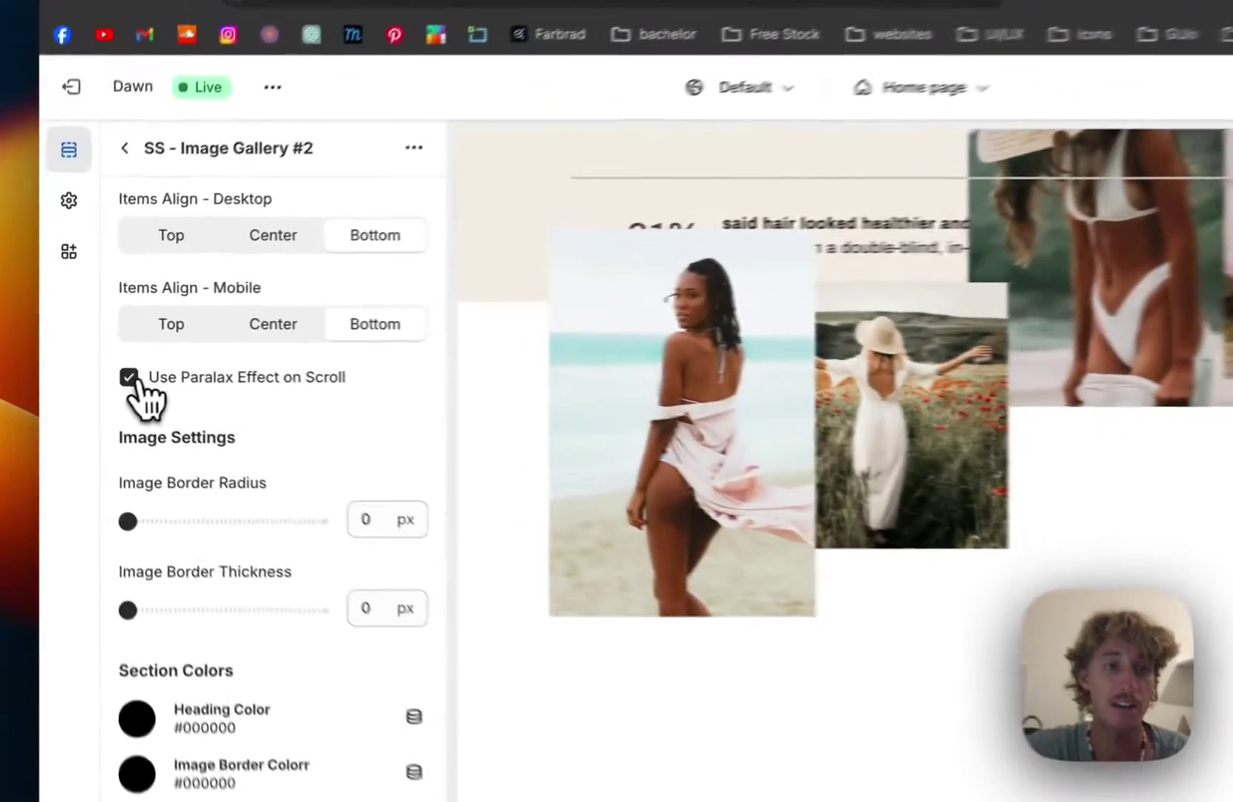
left_click(101, 360)
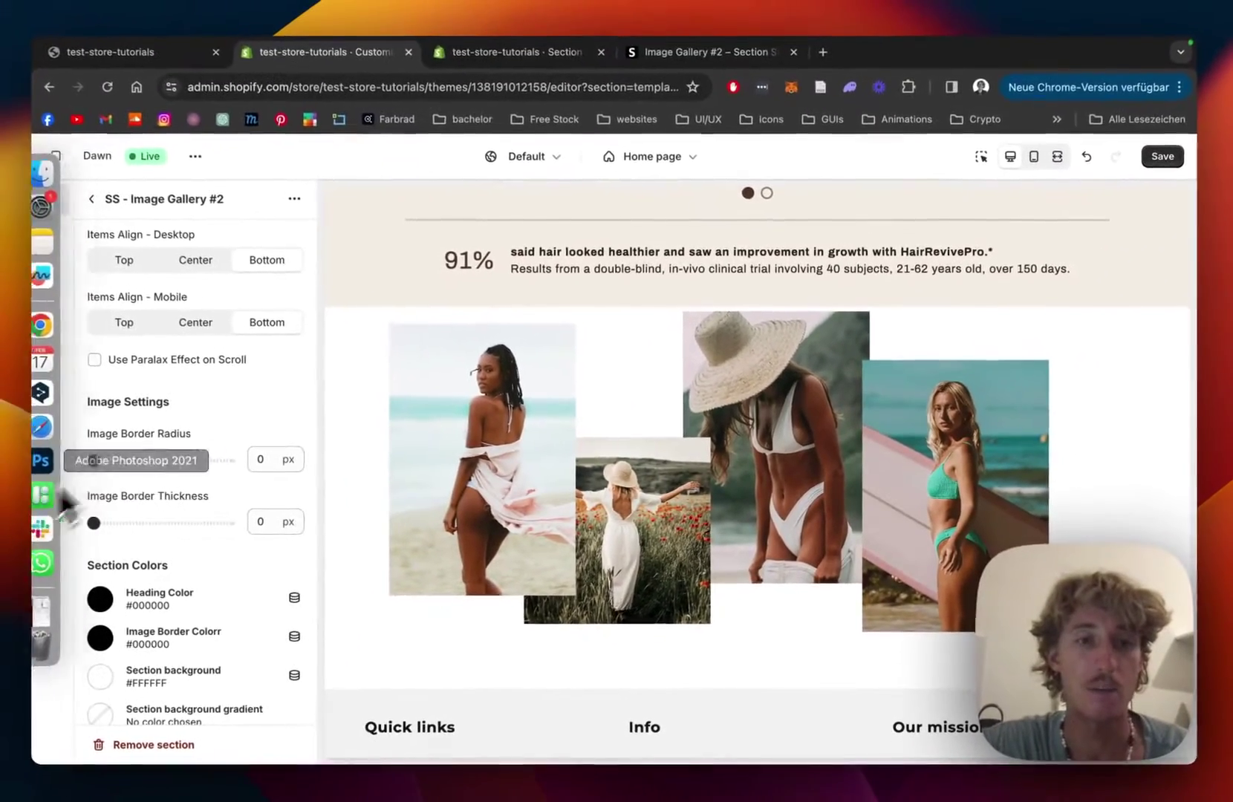
scroll(253, 401, "up", 3)
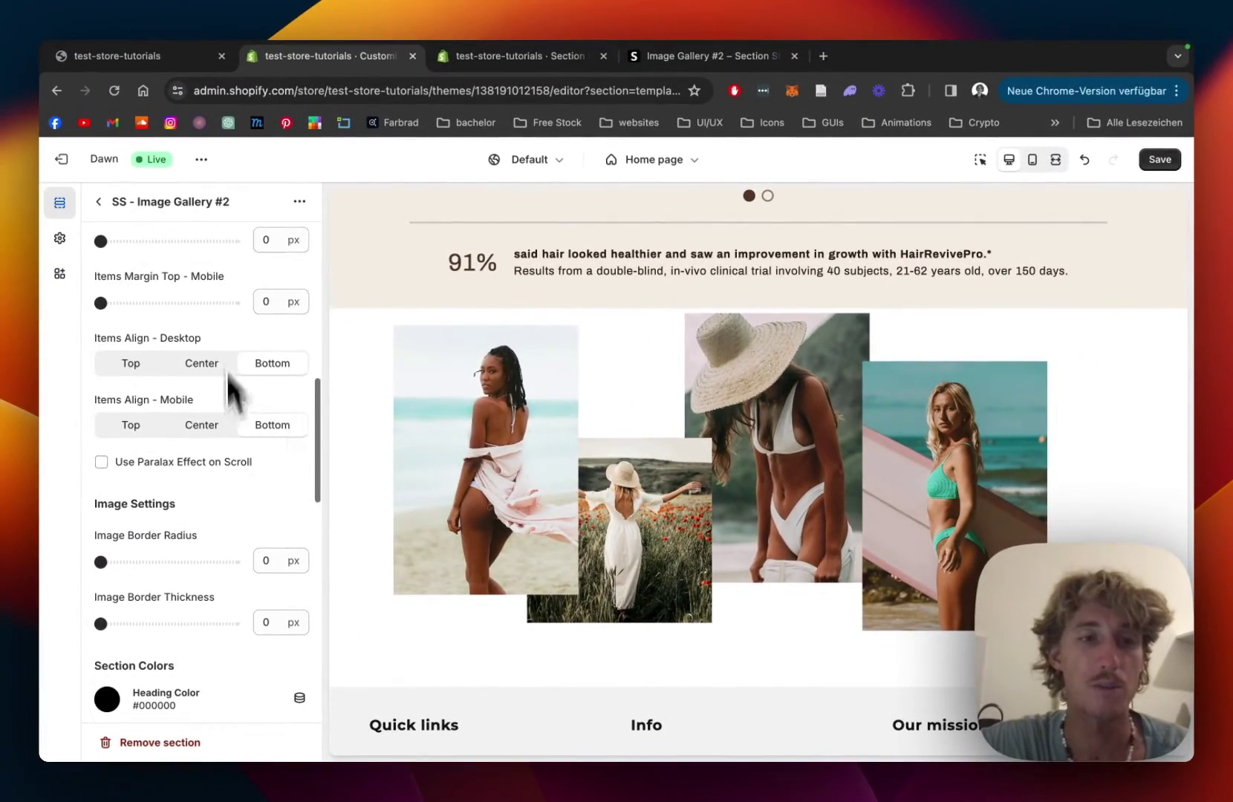
scroll(218, 421, "up", 2)
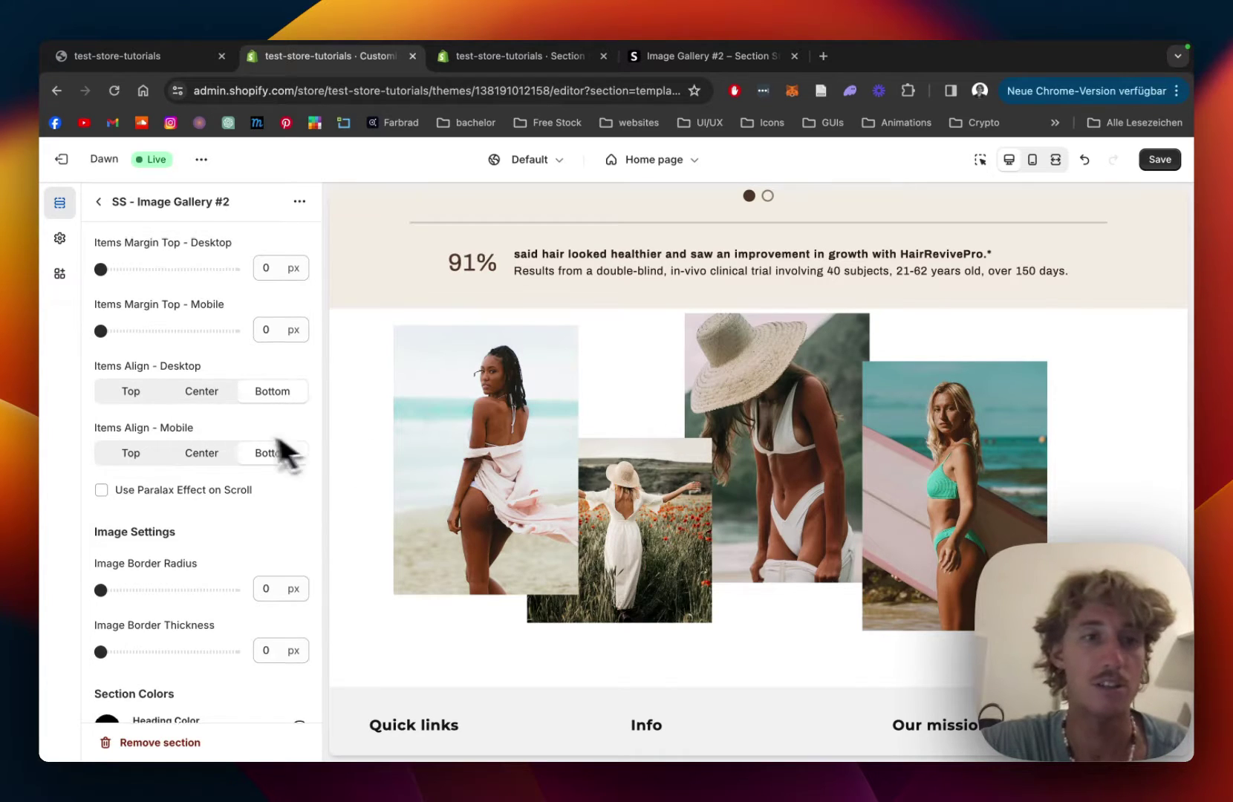
scroll(244, 431, "up", 10)
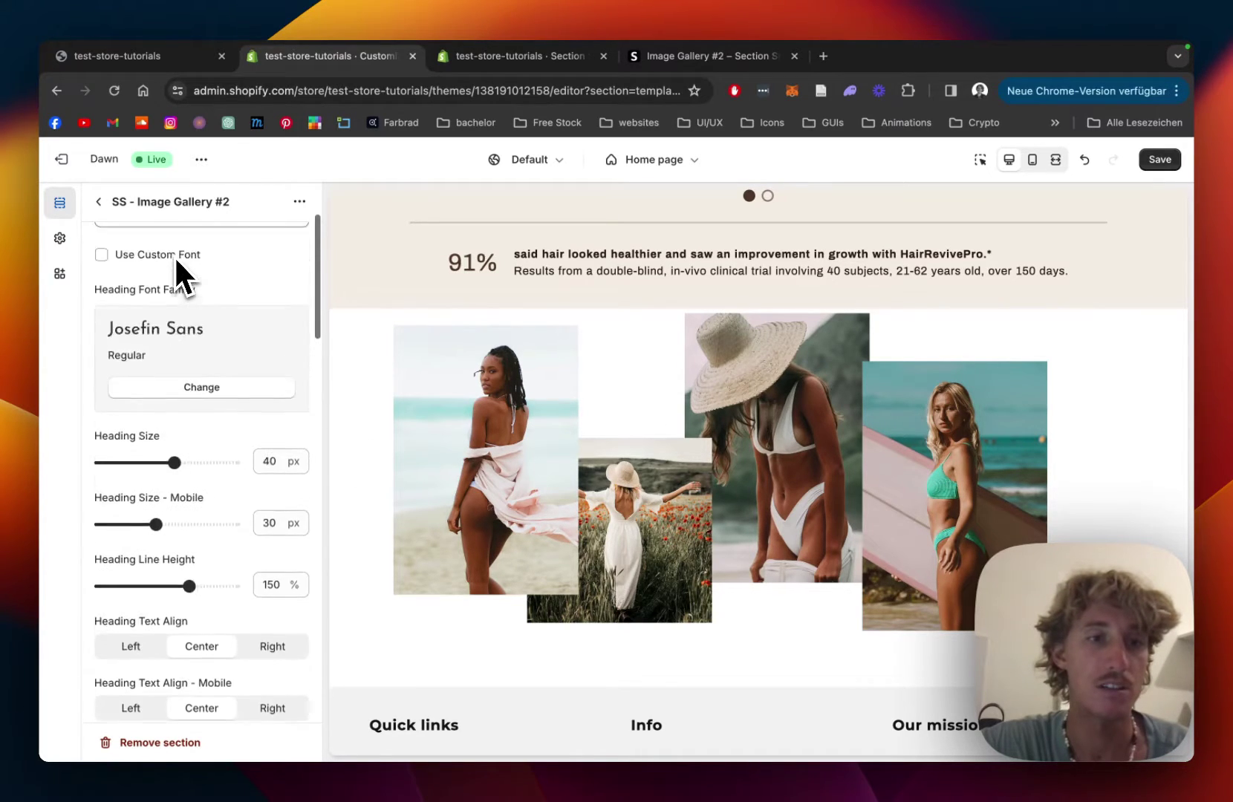
Step: Set the gallery heading to 'Image gallery' with a 200% line height
scroll(177, 264, "up", 3)
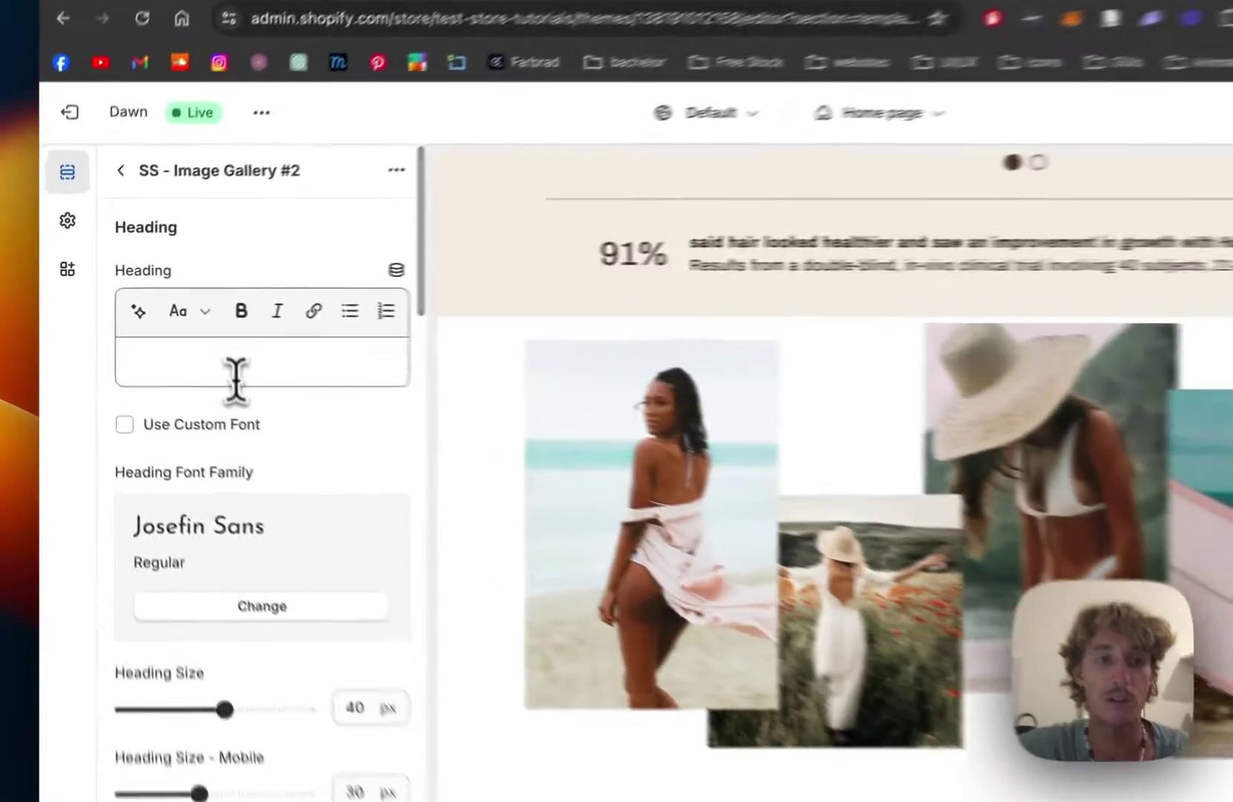
left_click(182, 341)
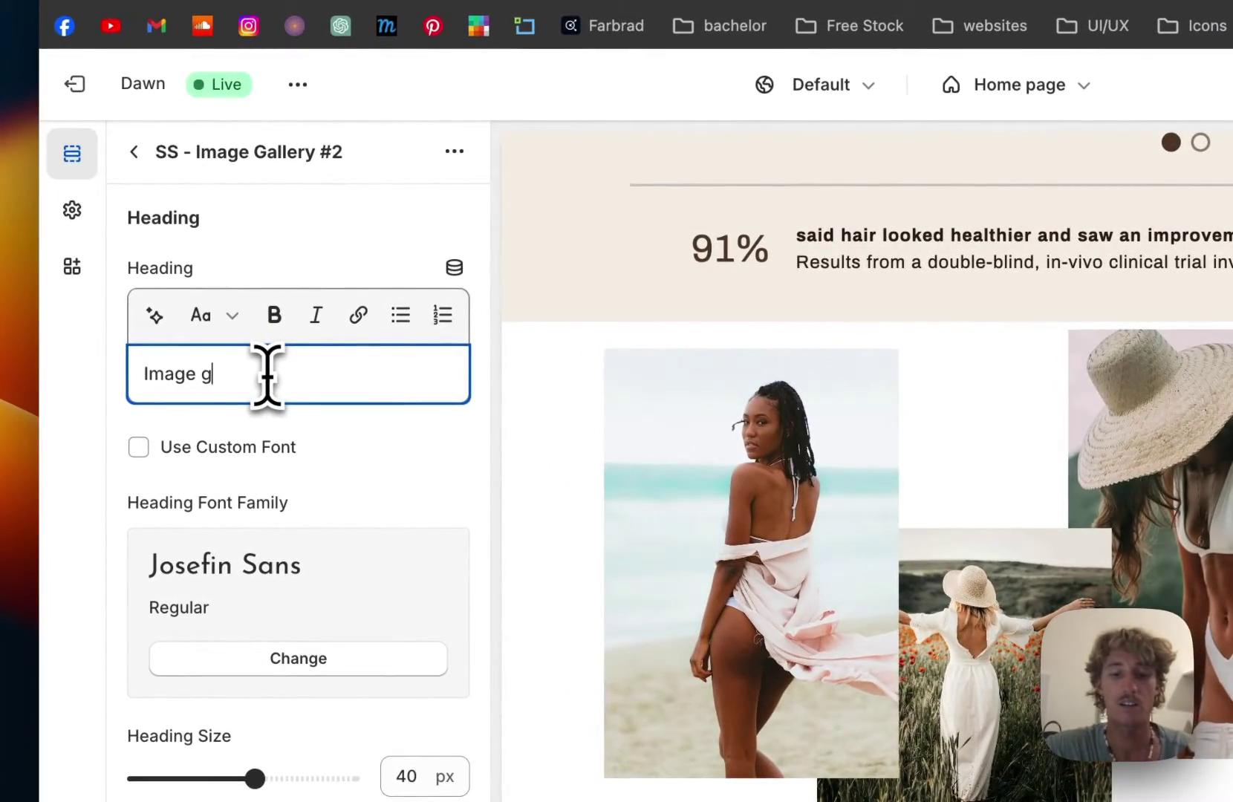
type("Image gallery")
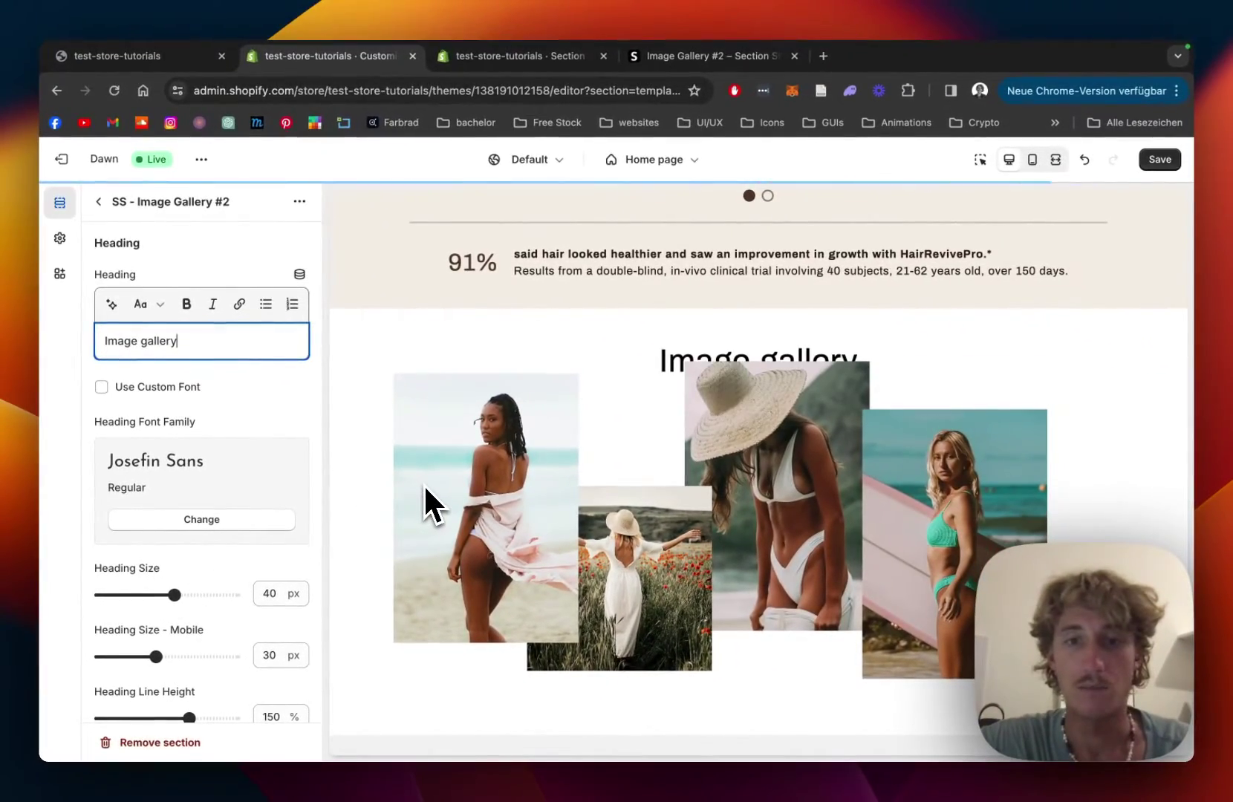
scroll(289, 491, "down", 3)
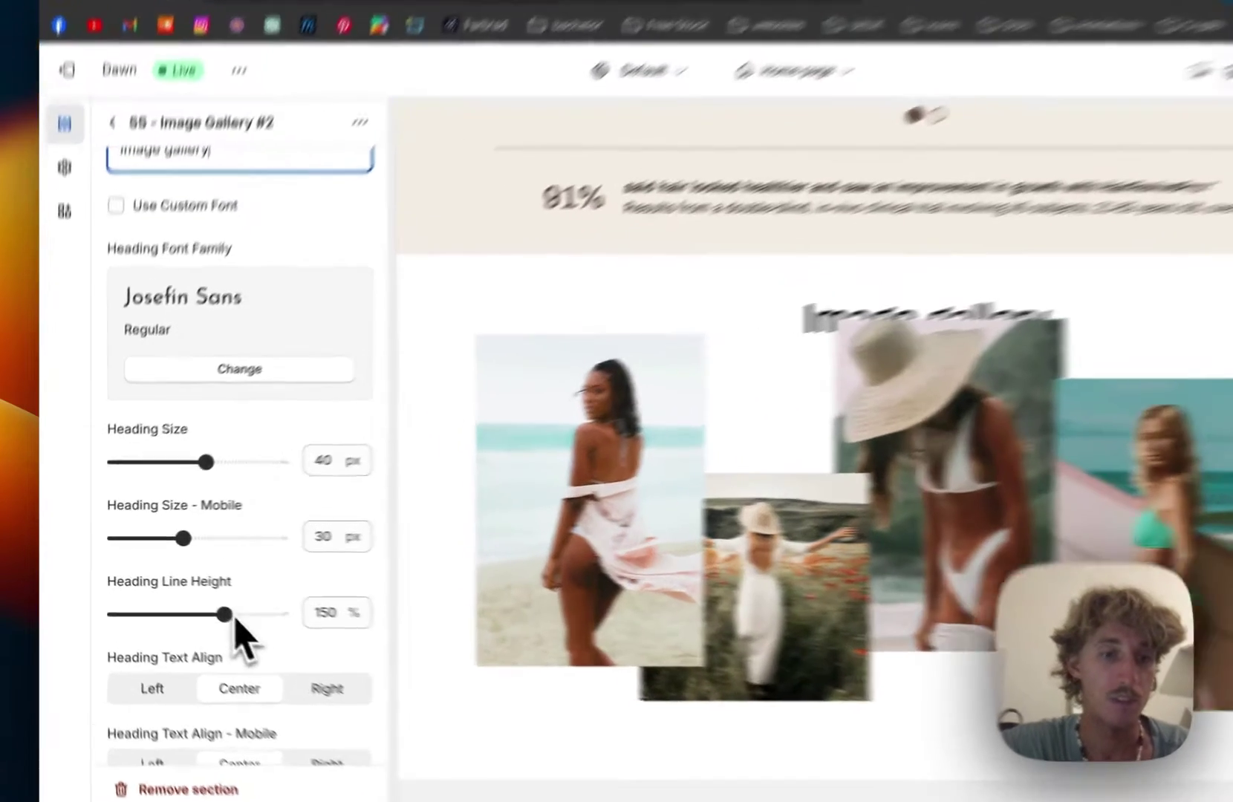
left_click_drag(190, 601, 239, 601)
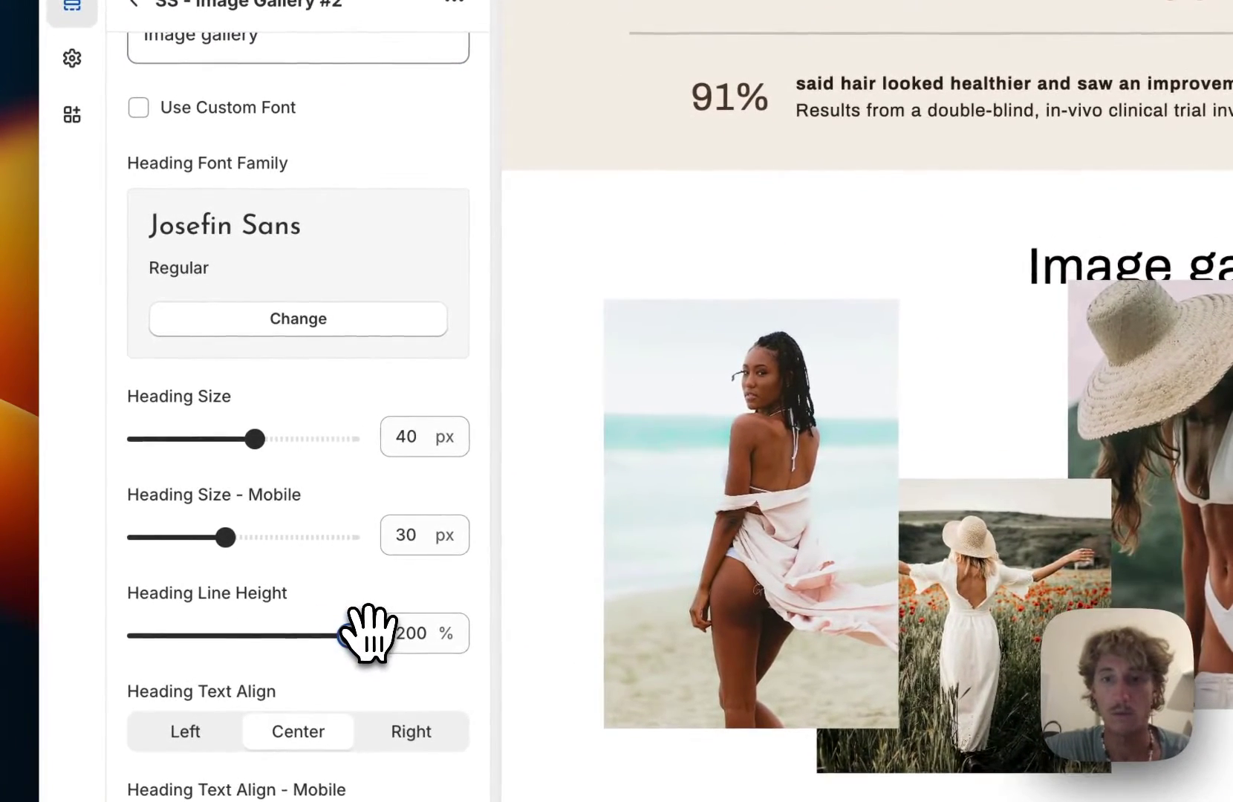
Step: Adjust the heading's desktop layout and set the items' desktop top margin to 0 px
scroll(356, 416, "down", 5)
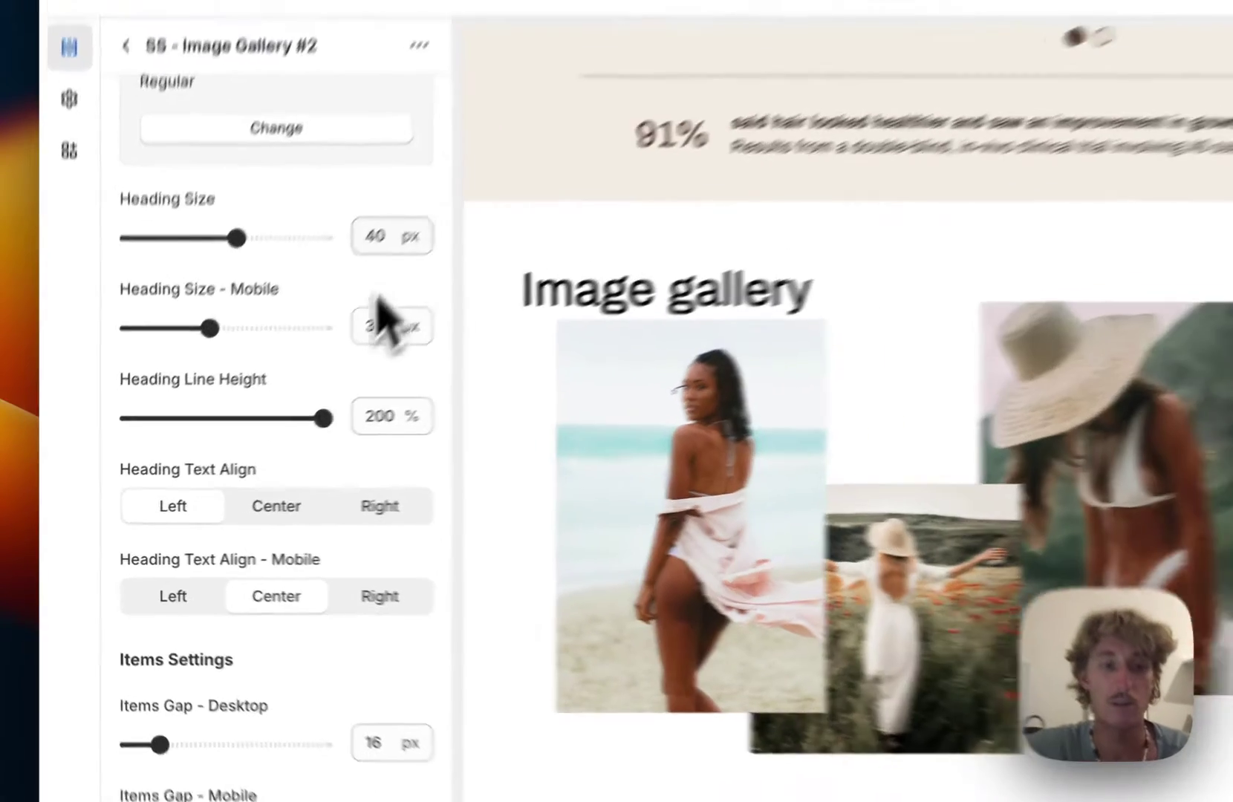
scroll(416, 312, "down", 3)
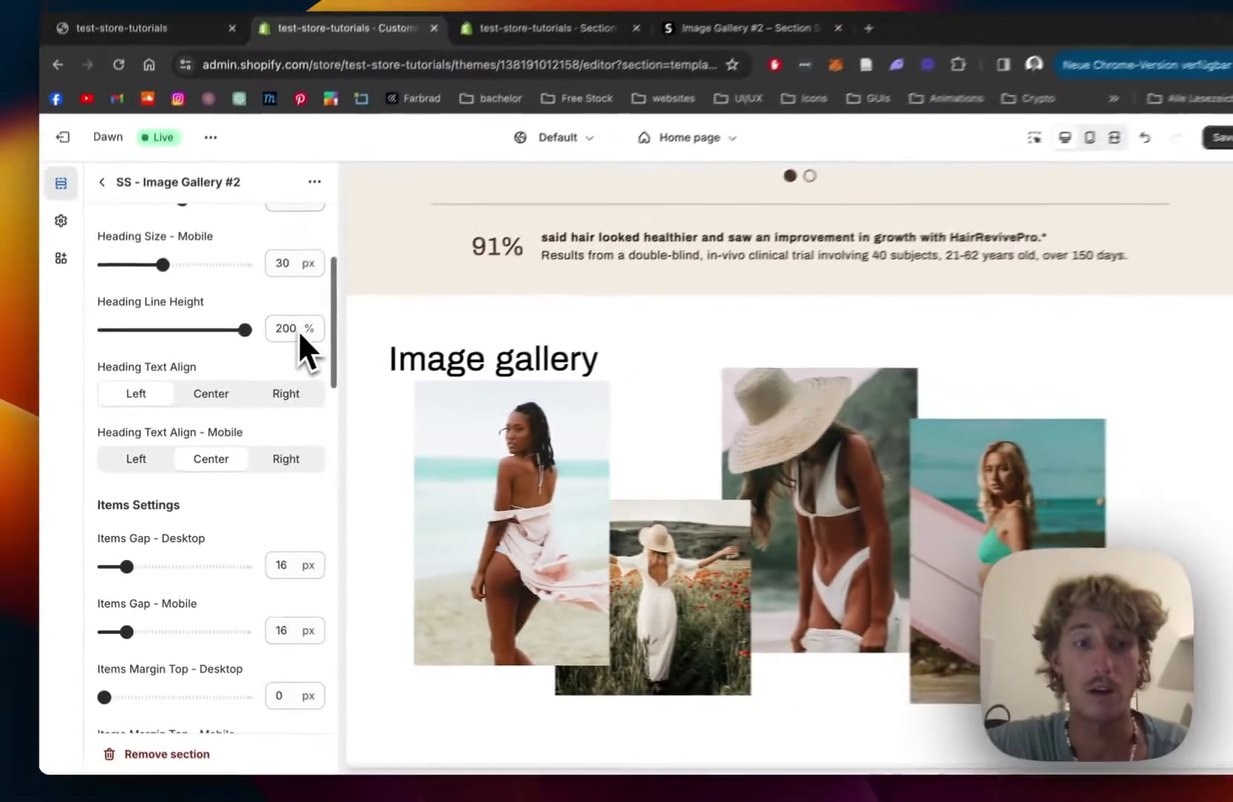
scroll(197, 520, "down", 2)
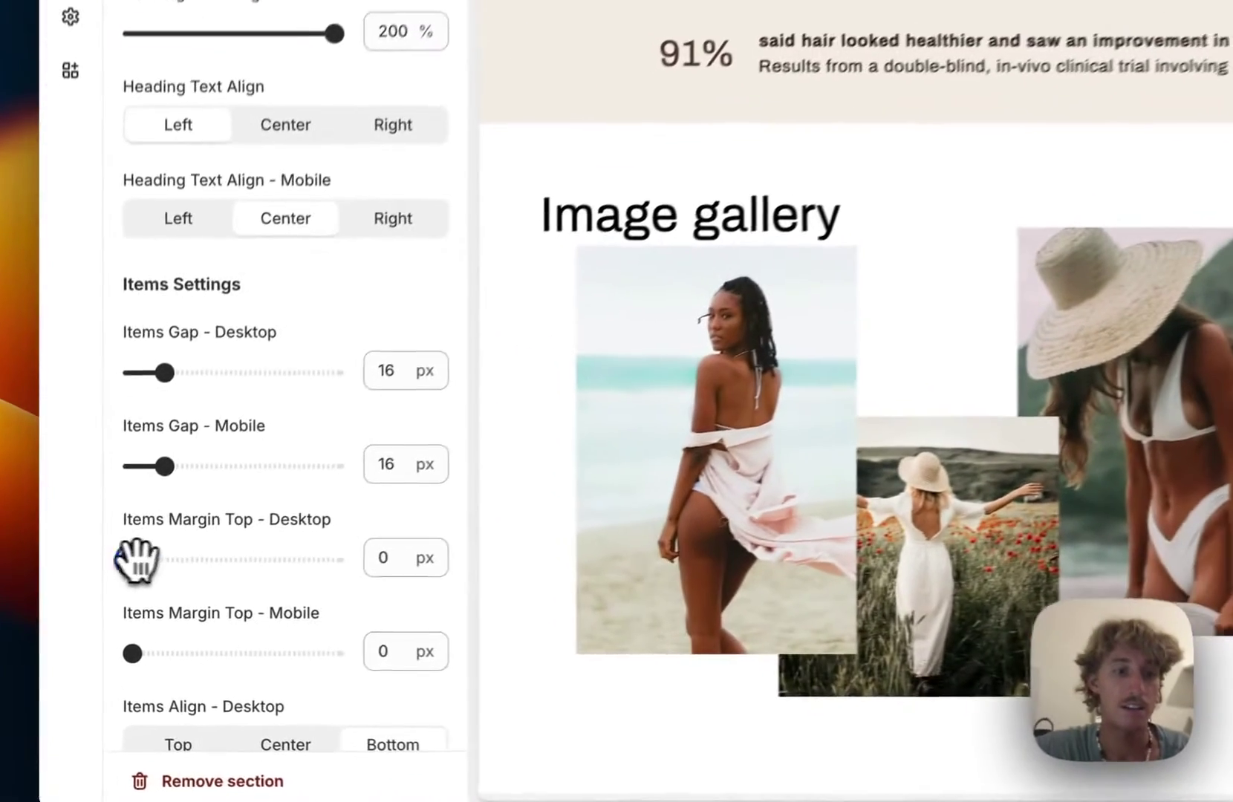
left_click_drag(101, 590, 125, 590)
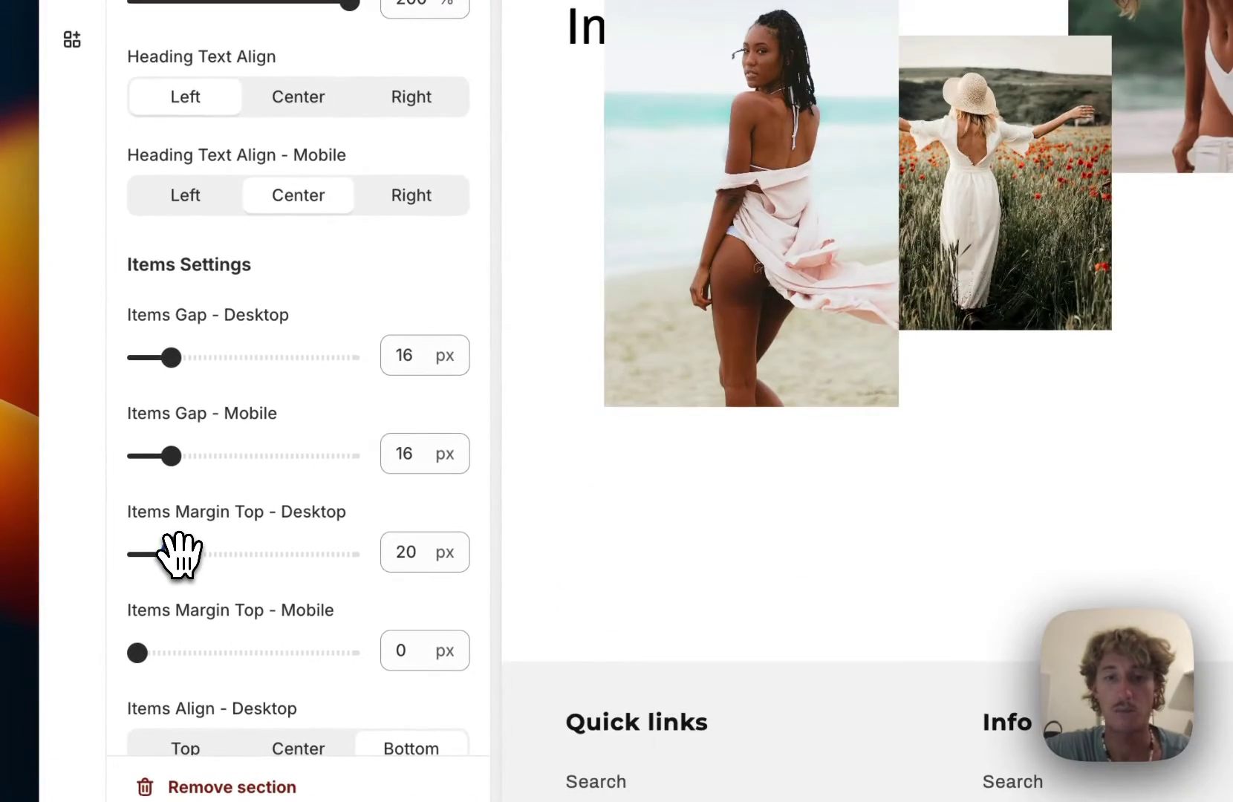
left_click_drag(178, 554, 177, 537)
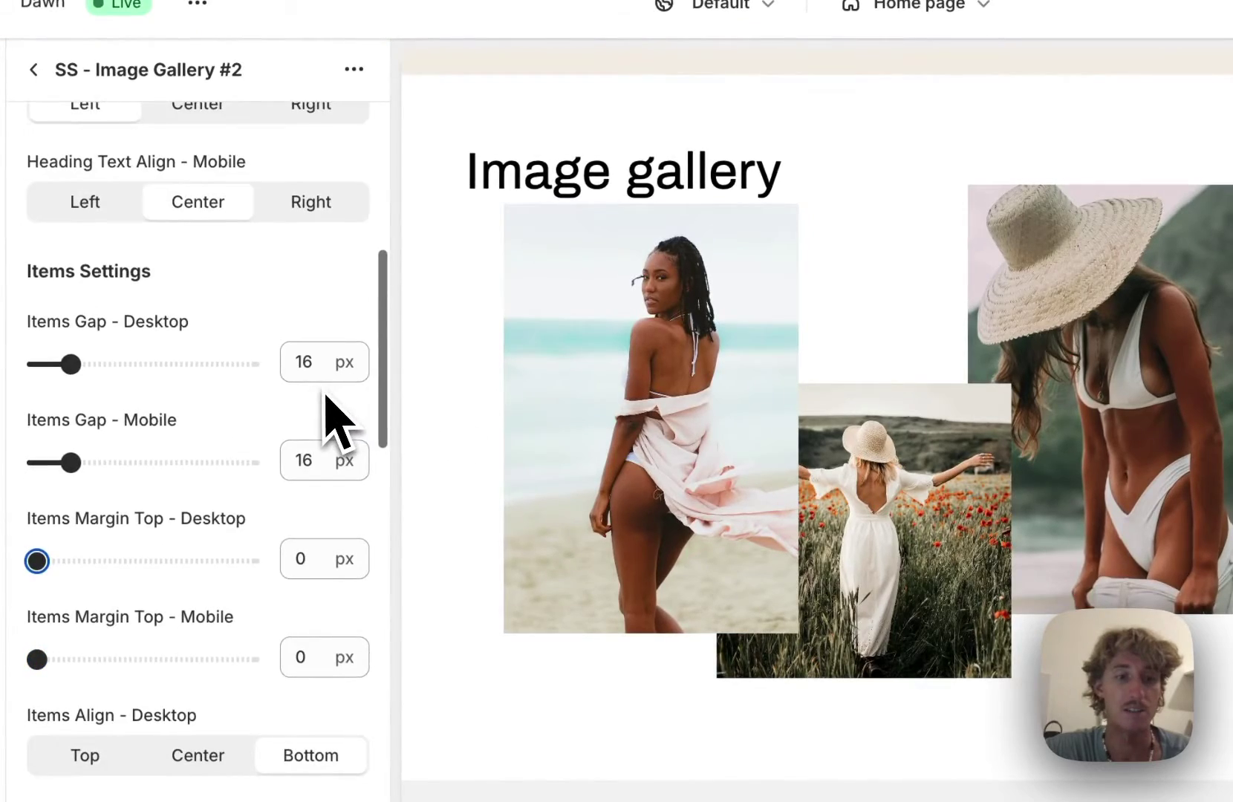
scroll(327, 397, "down", 3)
Step: Give the gallery section a 32 px top margin and save the theme
scroll(327, 397, "down", 2)
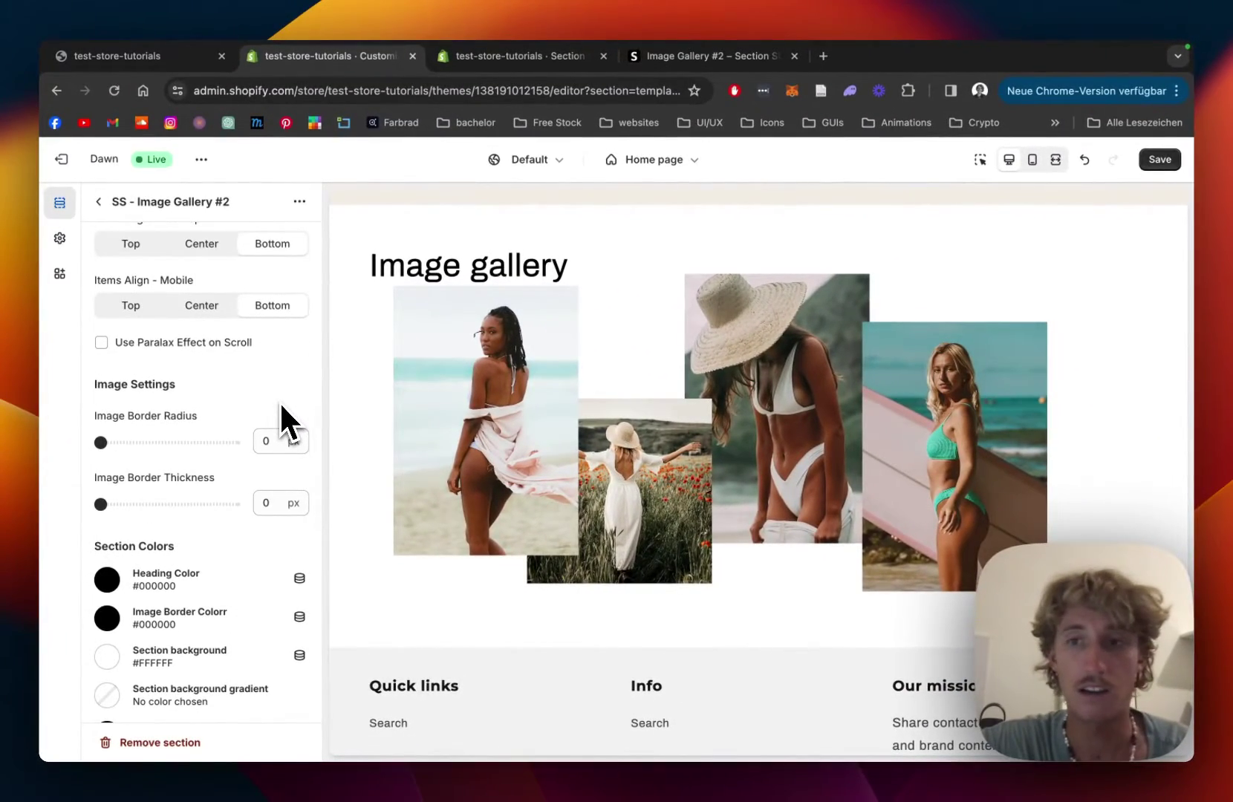
scroll(281, 405, "down", 3)
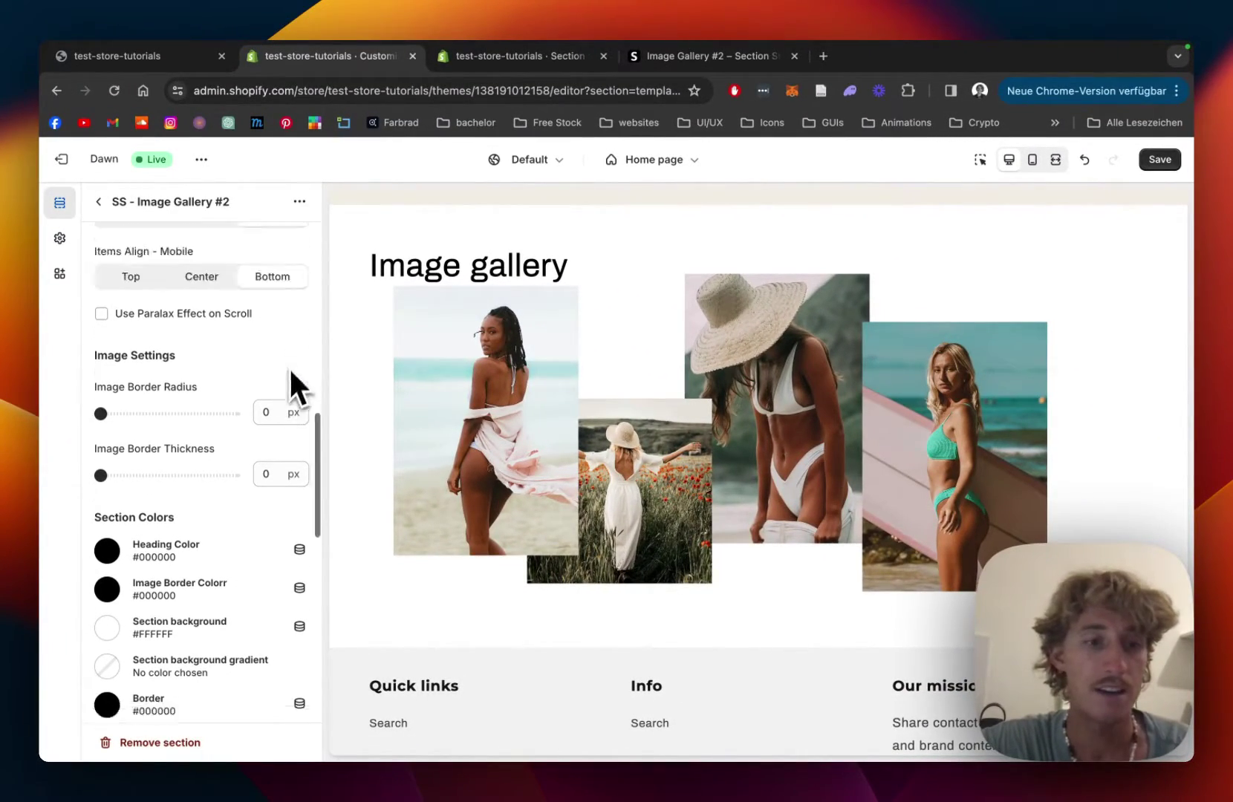
scroll(291, 366, "down", 10)
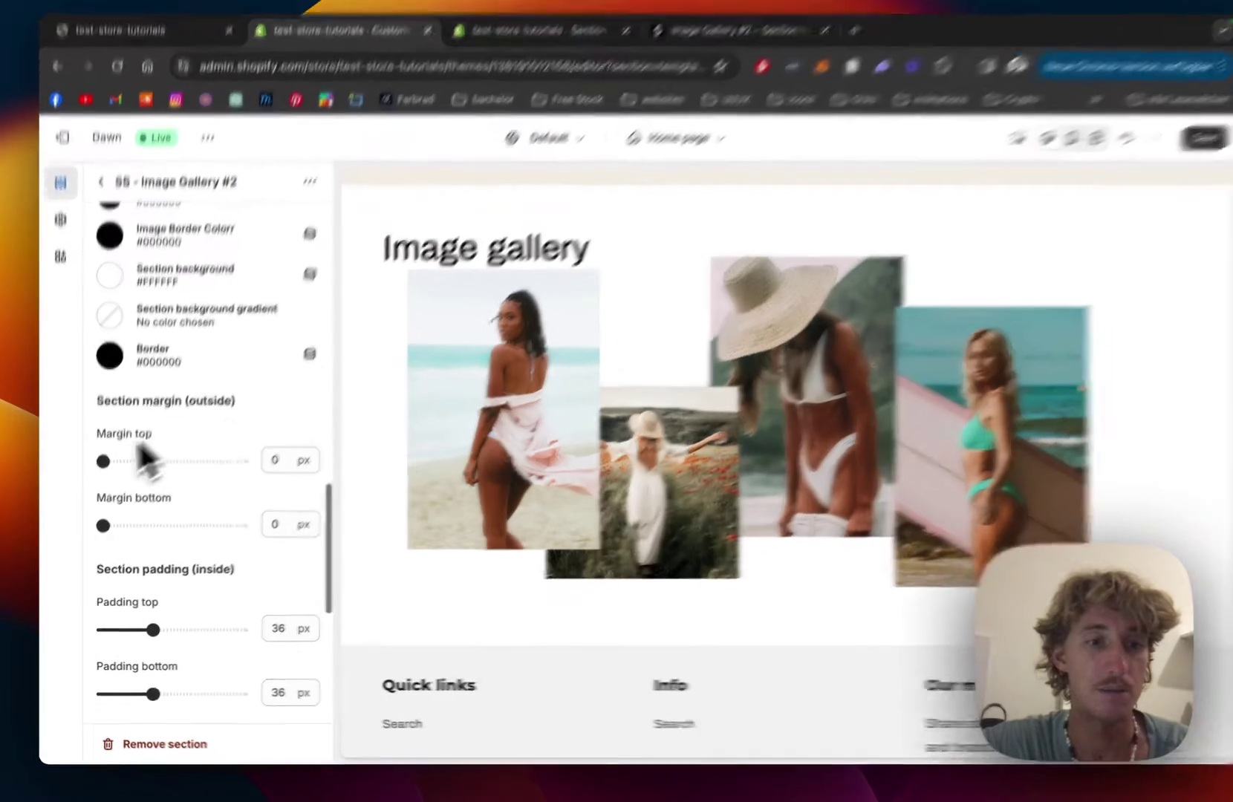
left_click_drag(104, 461, 147, 458)
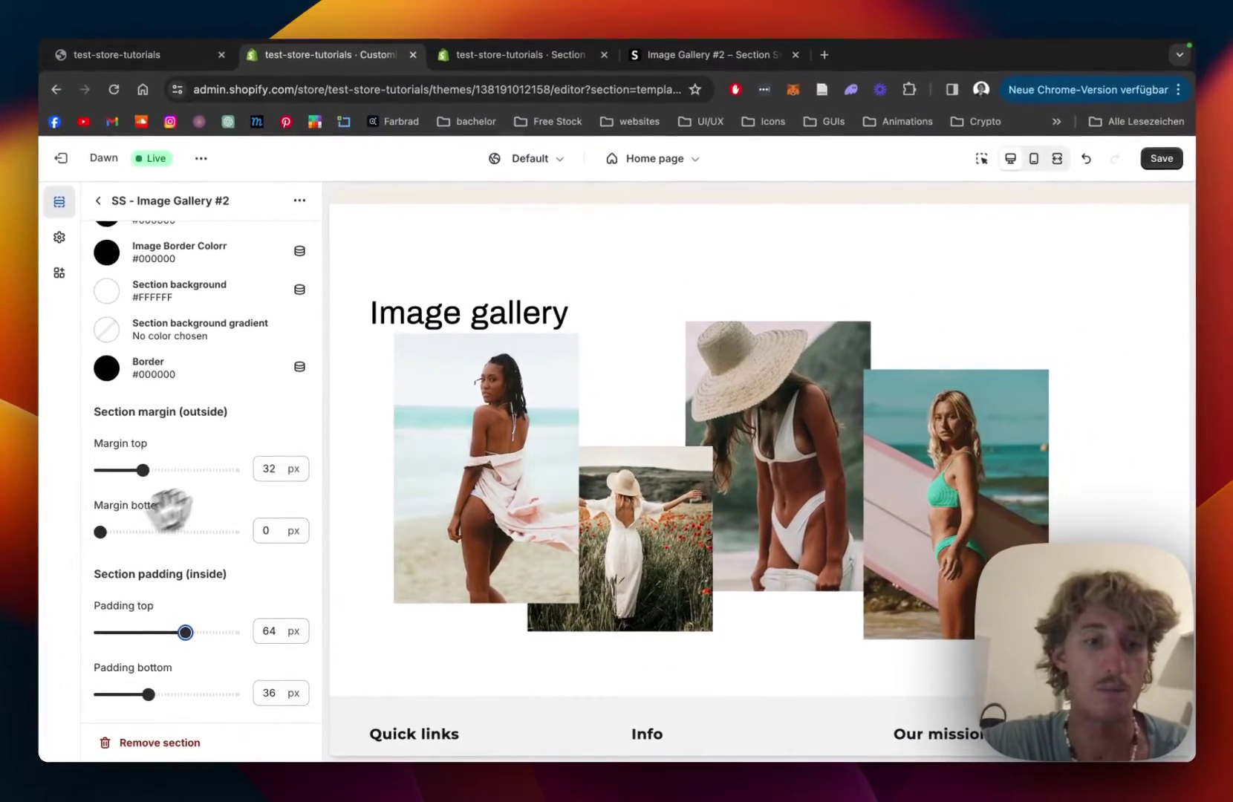
scroll(371, 353, "down", 5)
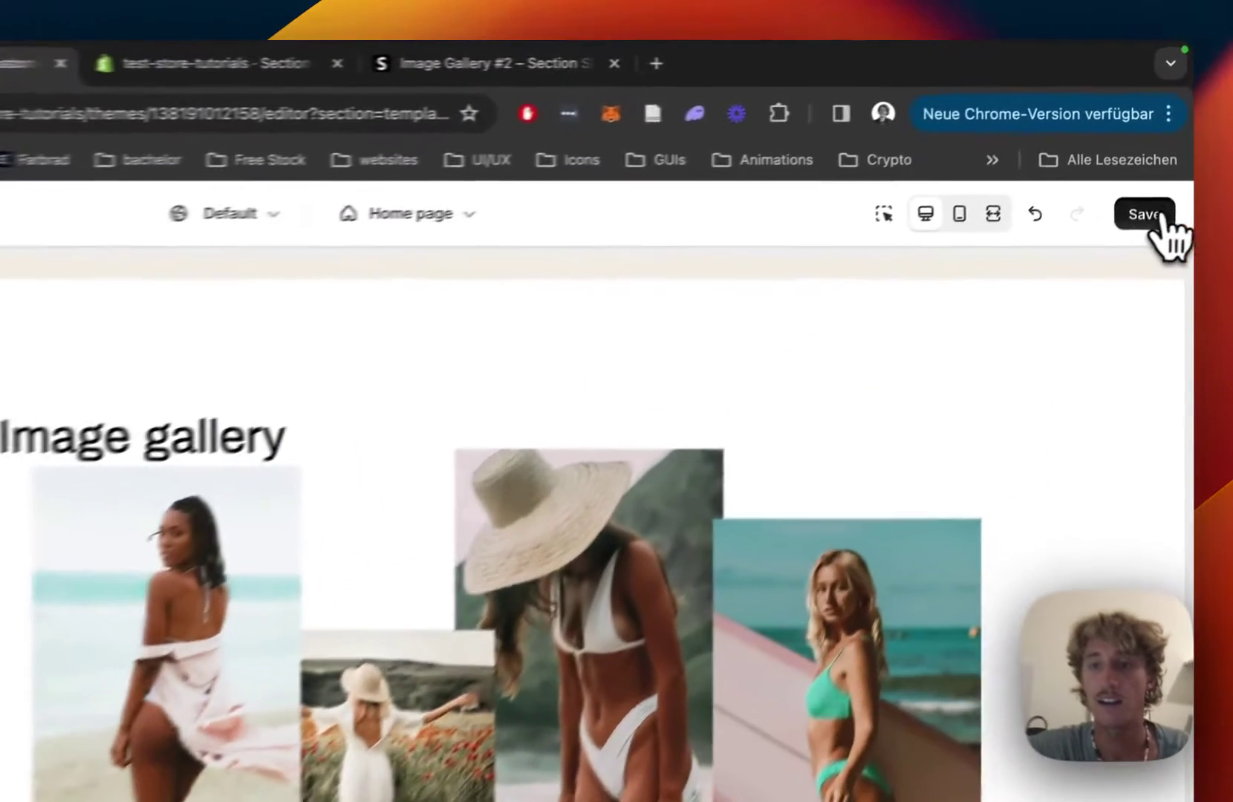
left_click(1162, 160)
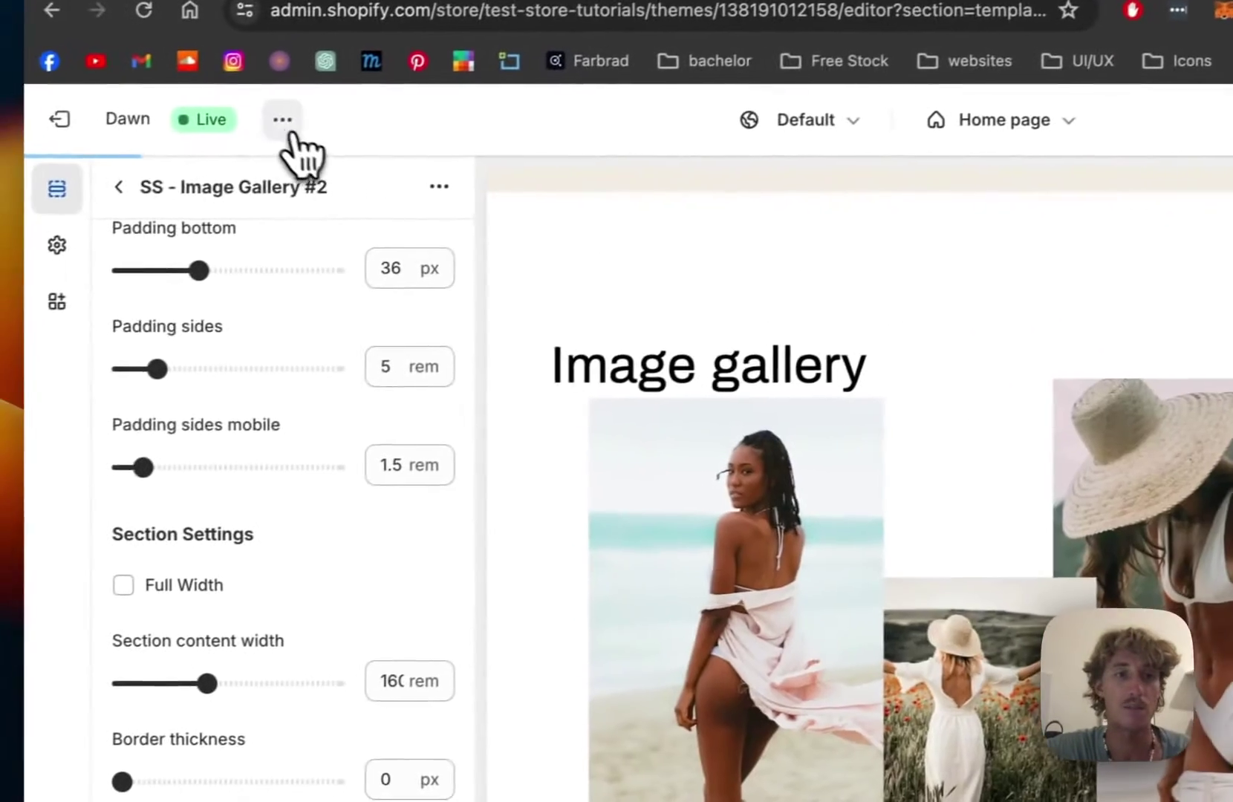
left_click(285, 121)
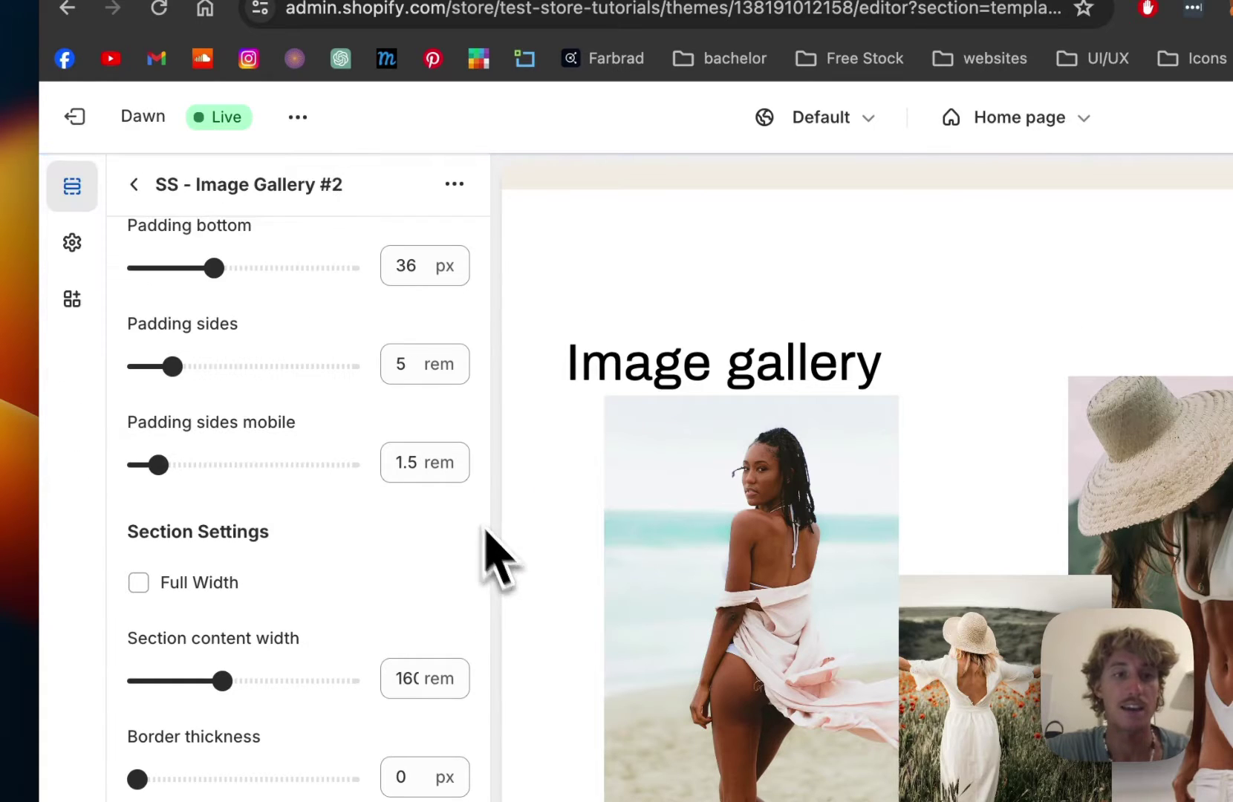
Step: Add an SS - Image Gallery section, found by searching 'image', then delete it
left_click(137, 184)
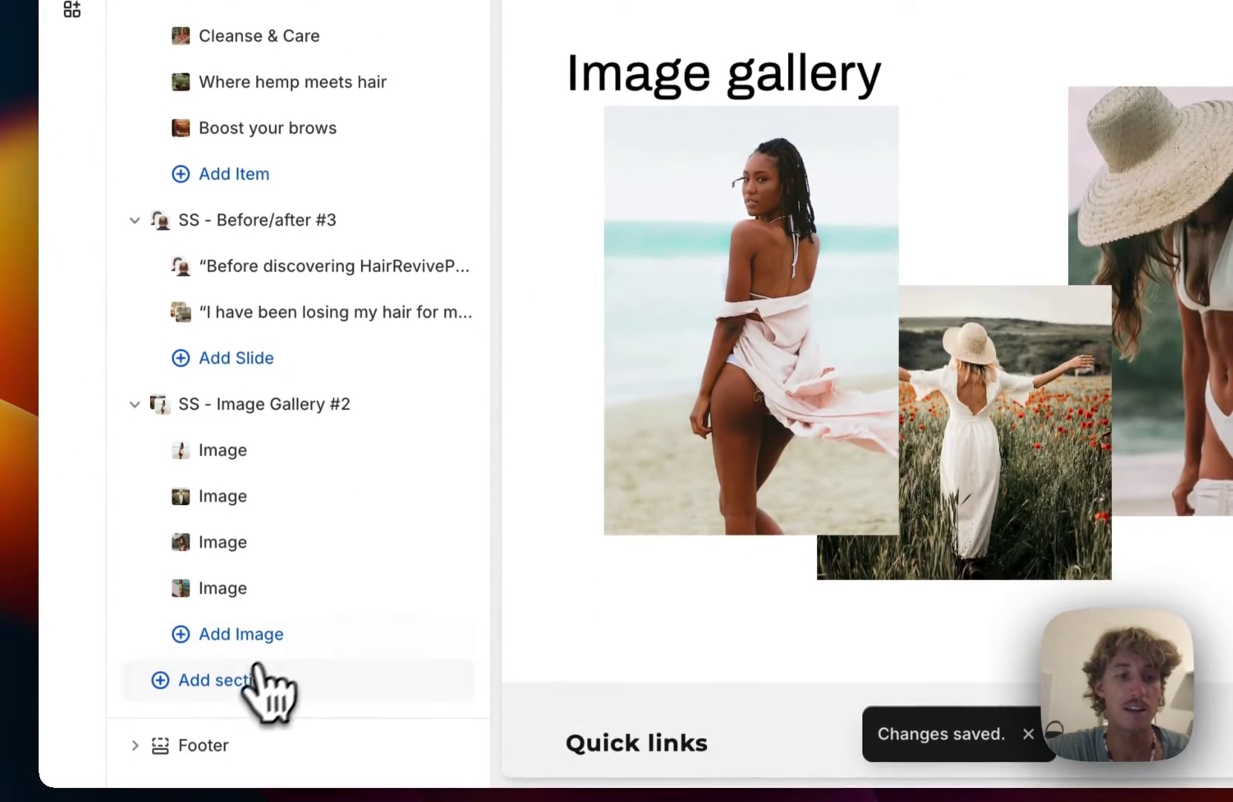
left_click(257, 677)
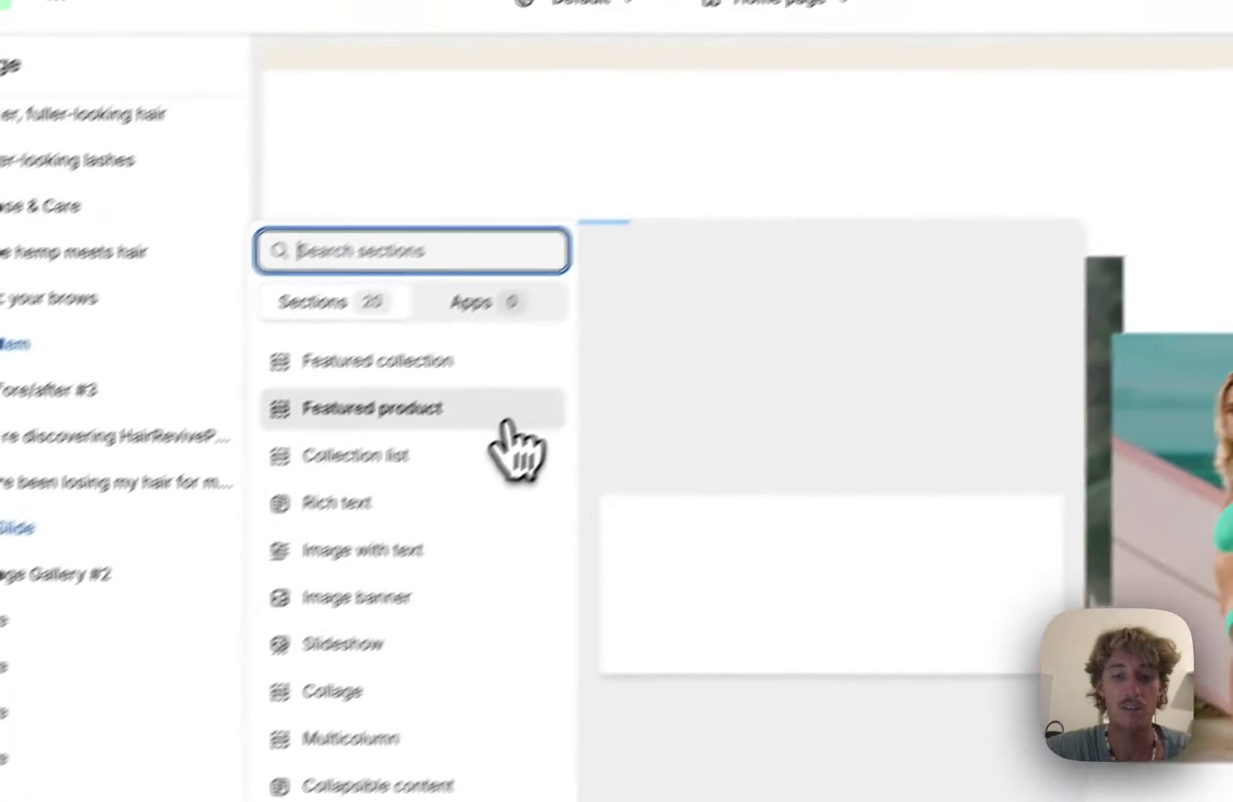
type("image")
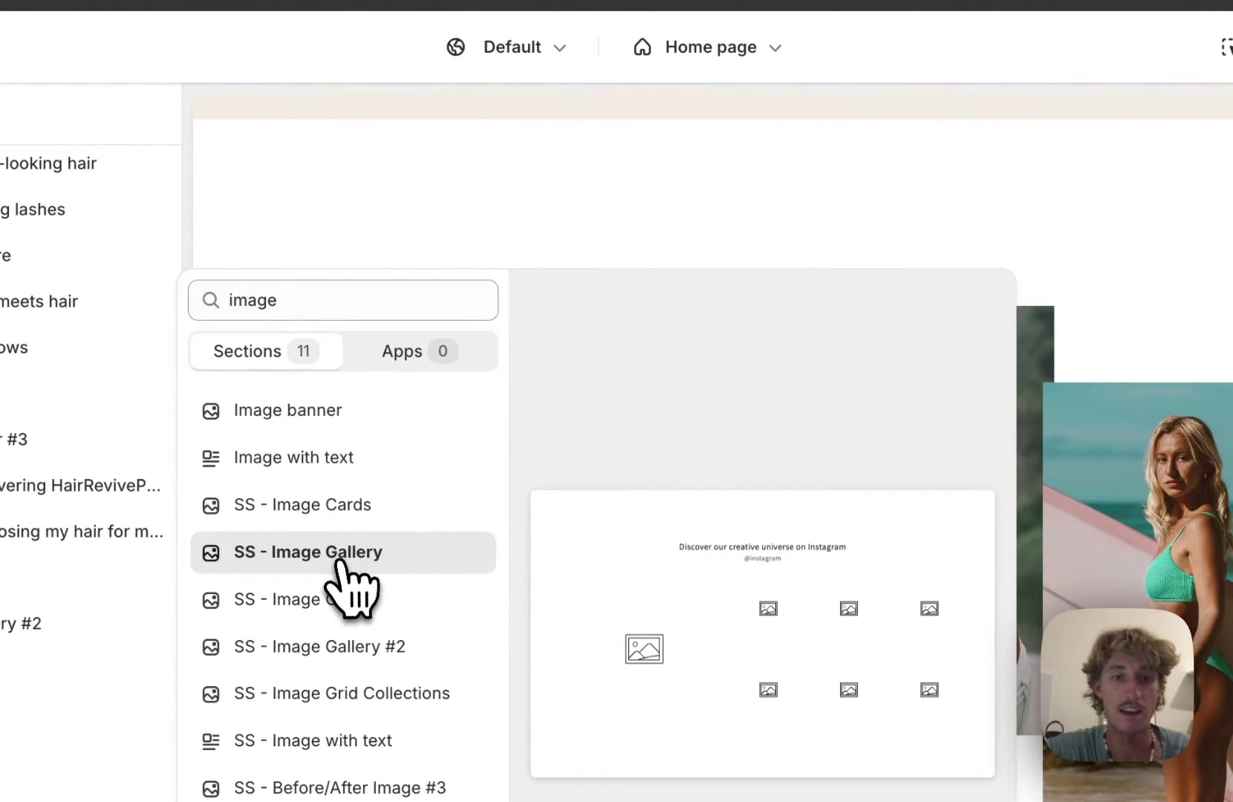
left_click(349, 587)
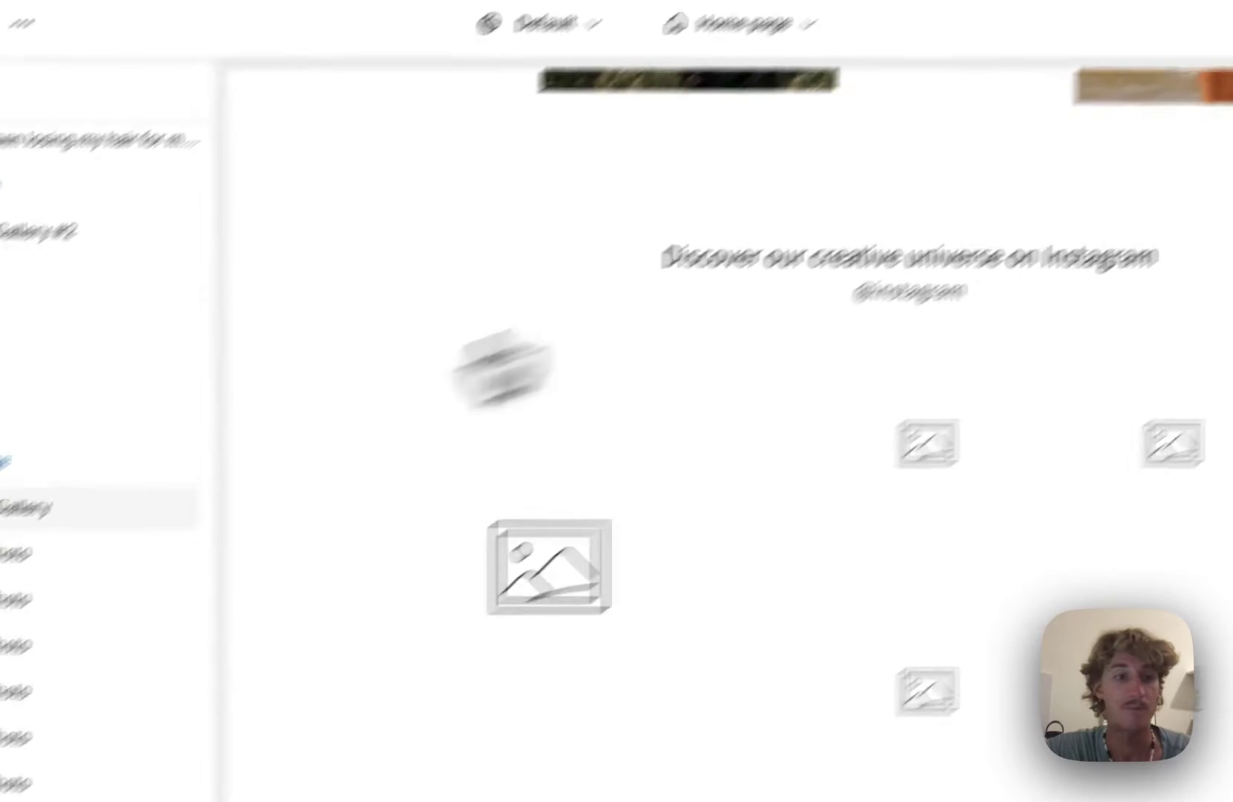
left_click(416, 311)
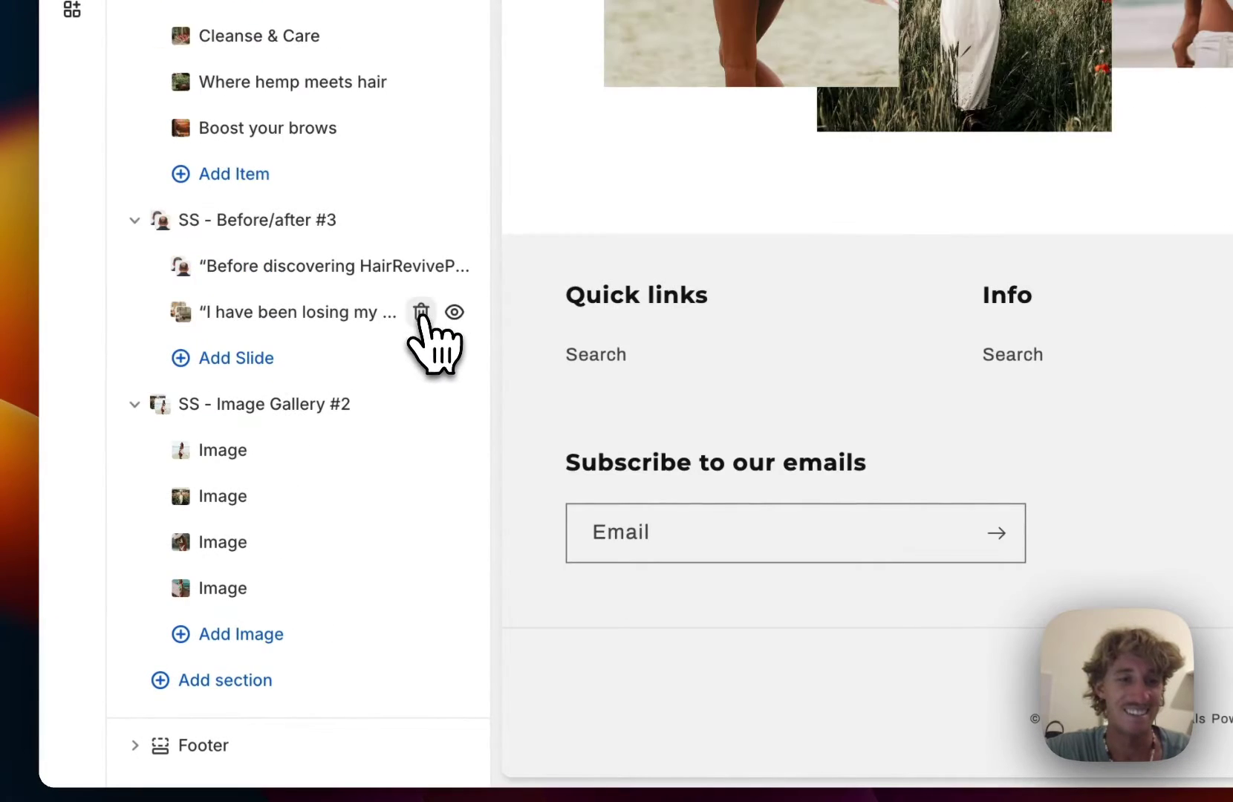
Step: Add an SS - Image Gallery #2 section and inspect its settings and first image
left_click(260, 677)
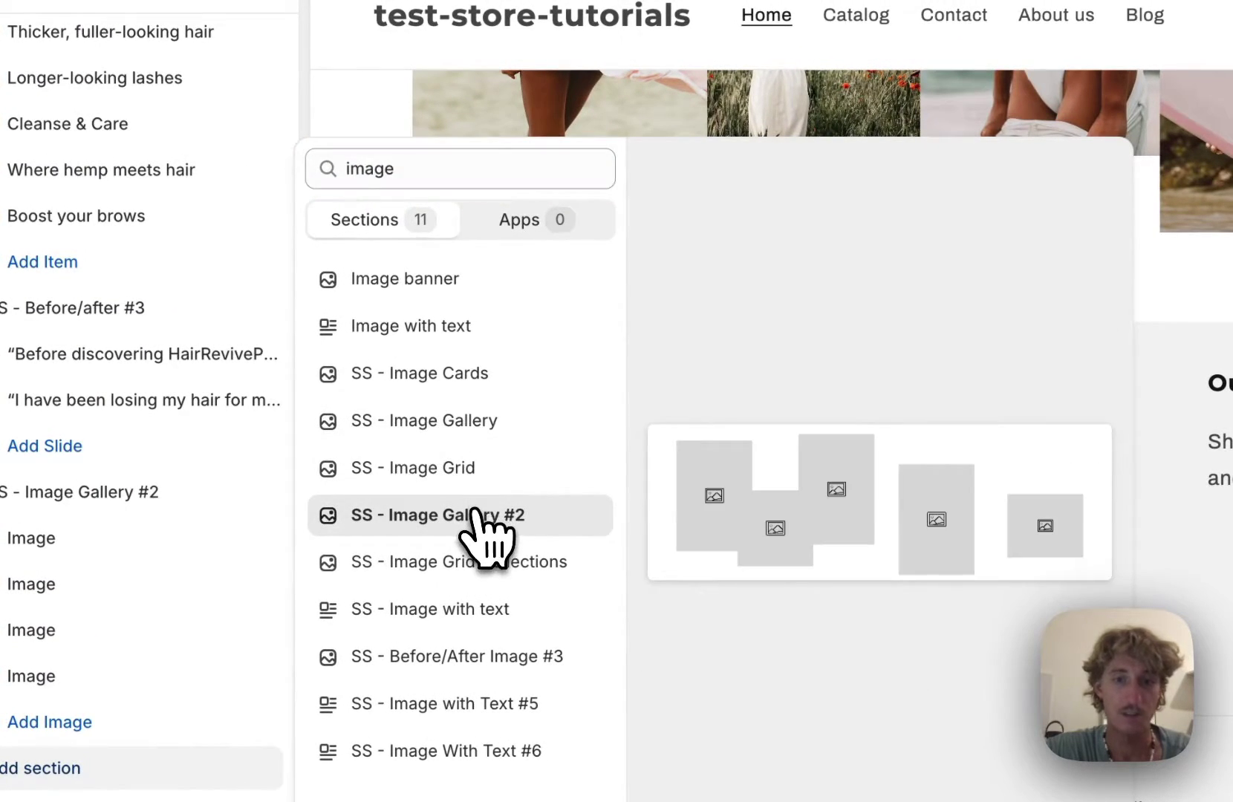
left_click(474, 513)
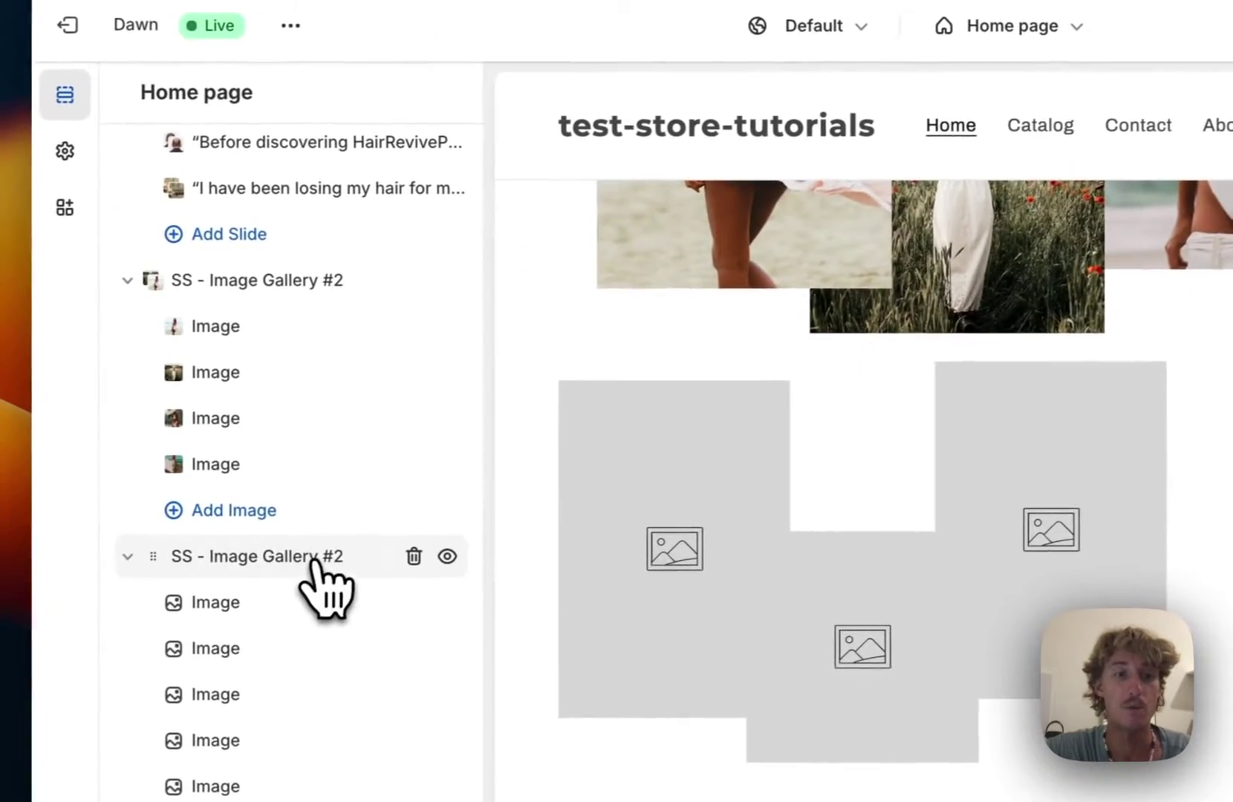
left_click(318, 565)
left_click(133, 91)
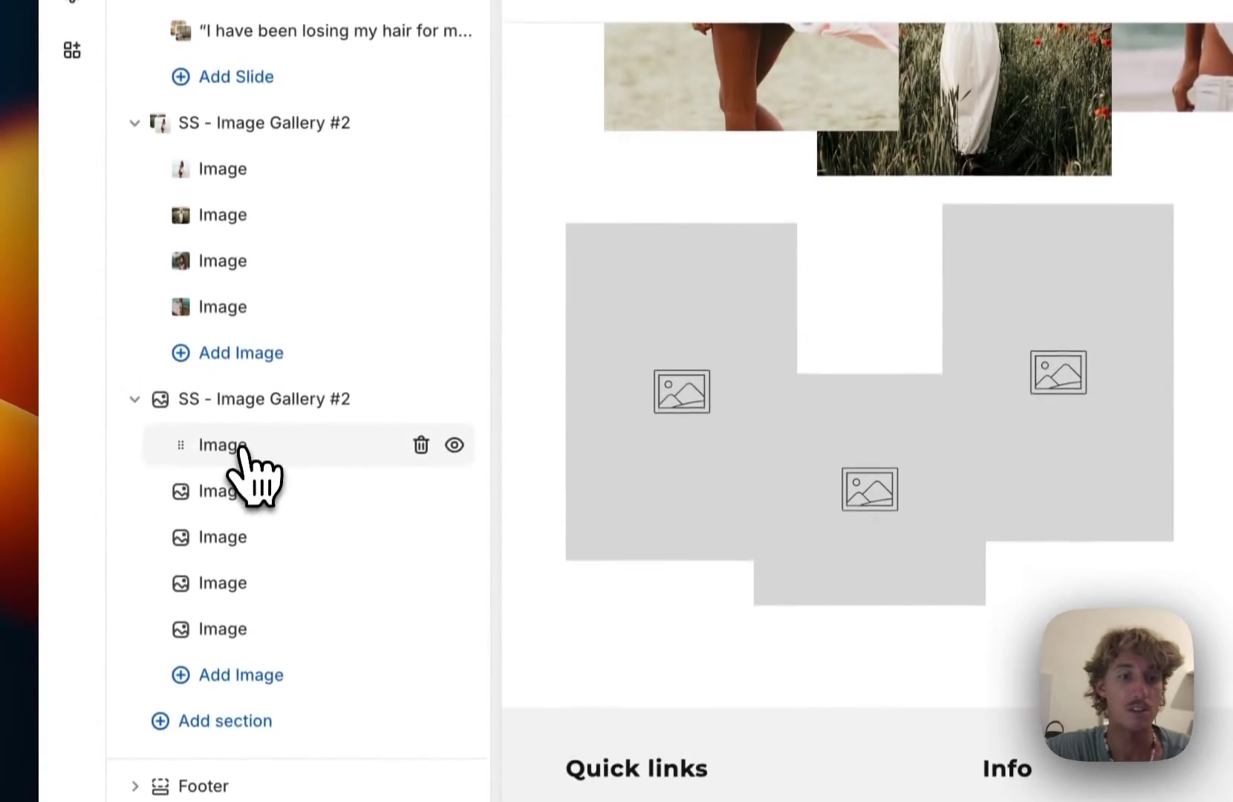
left_click(222, 529)
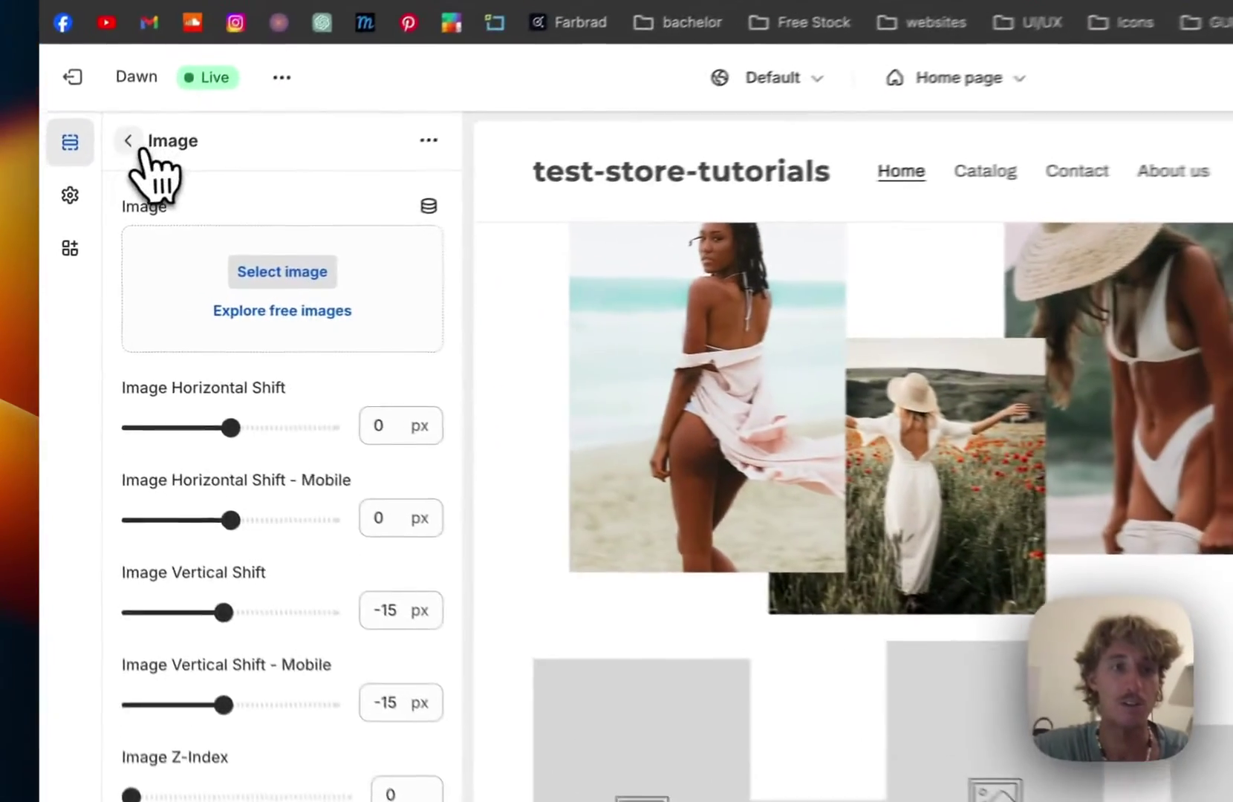
left_click(98, 202)
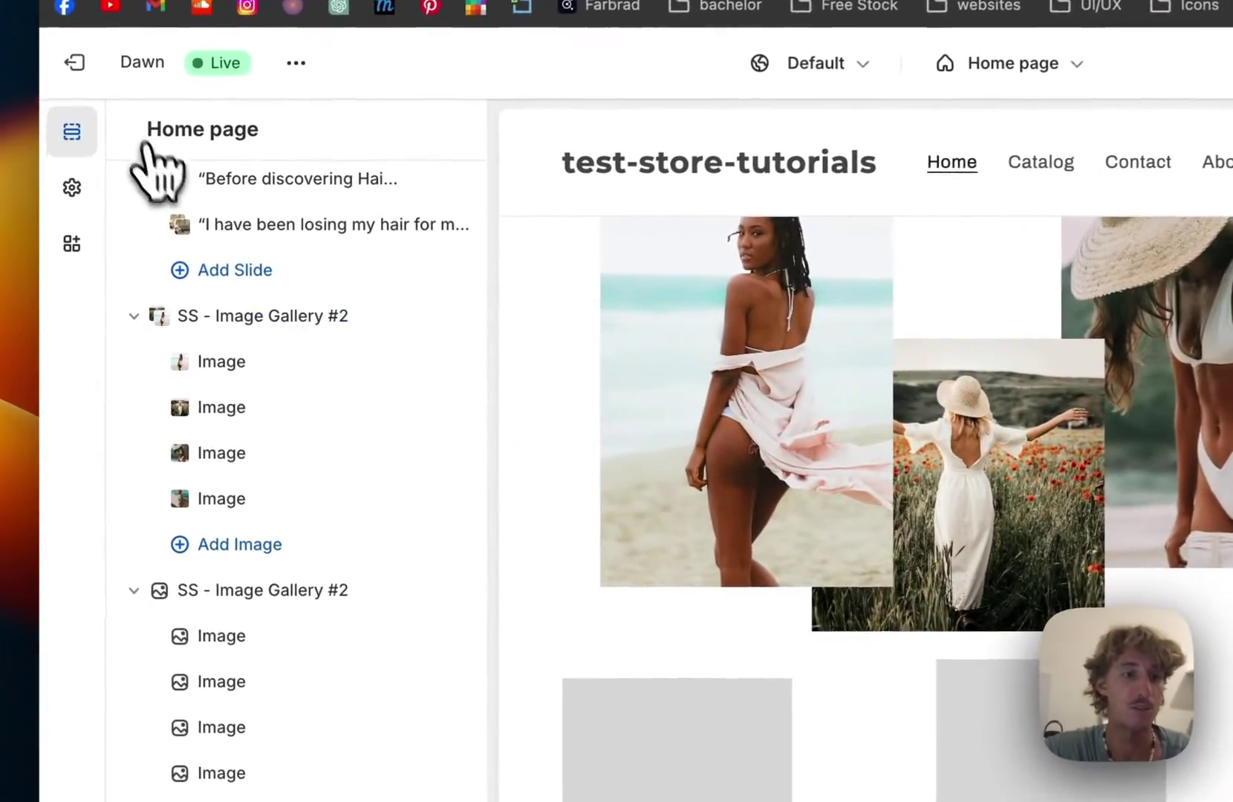
Step: Delete the duplicate gallery section, then reload the live storefront with Cmd+R
left_click(422, 593)
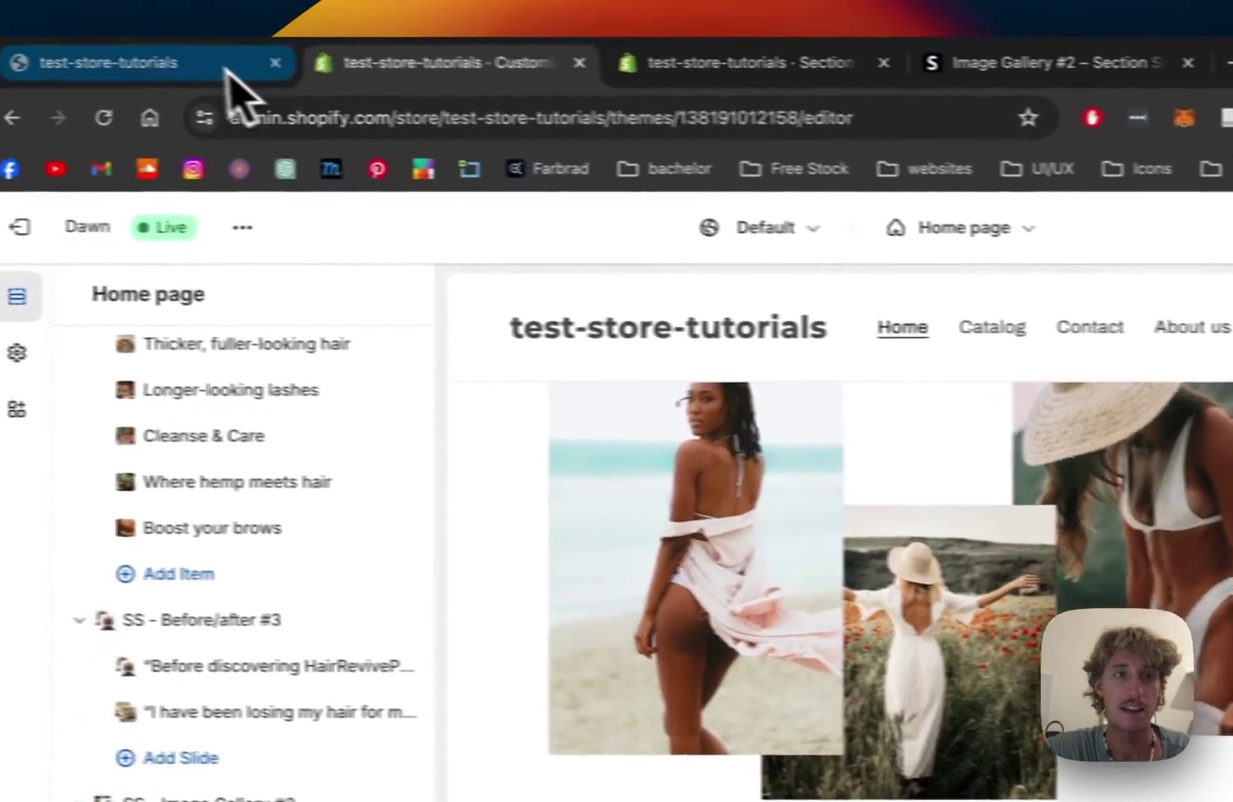
left_click(137, 36)
key("super+r")
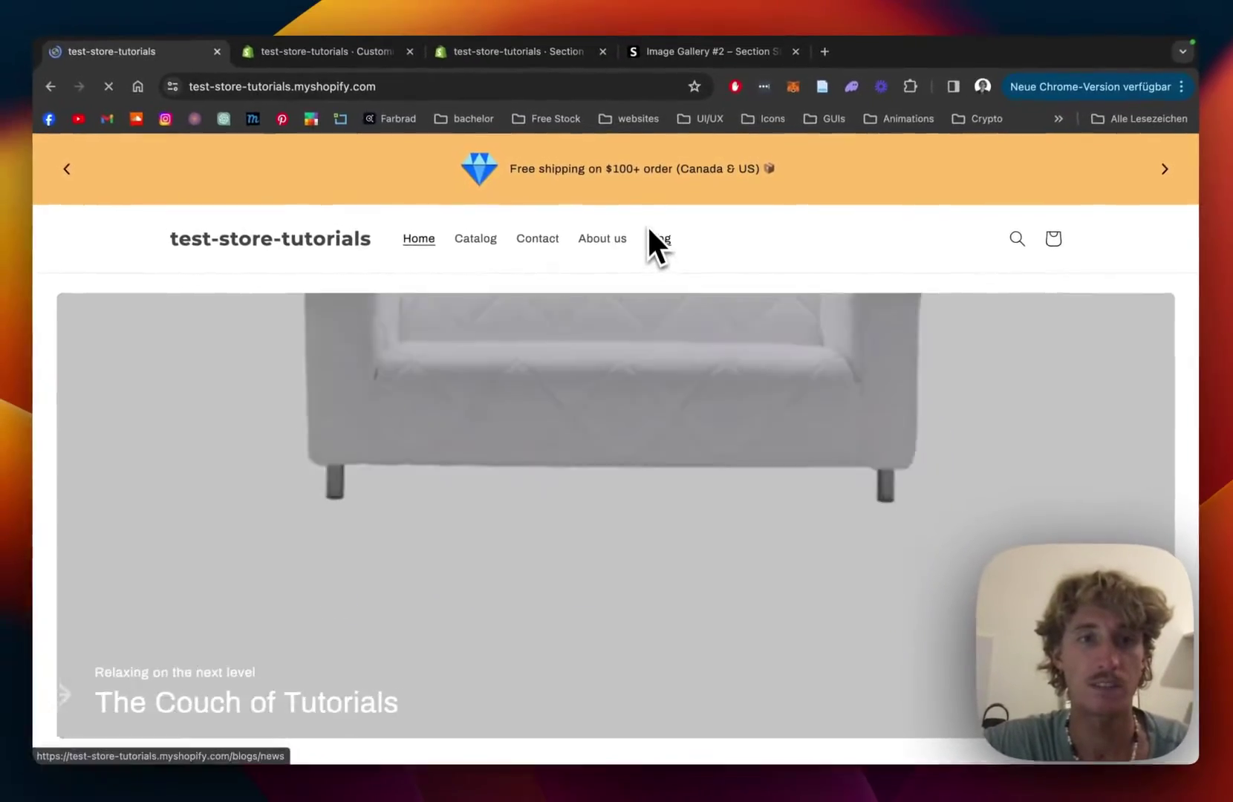
Step: Scroll the home page to view the Image gallery four-photo collage
scroll(648, 228, "down", 5)
scroll(648, 228, "down", 15)
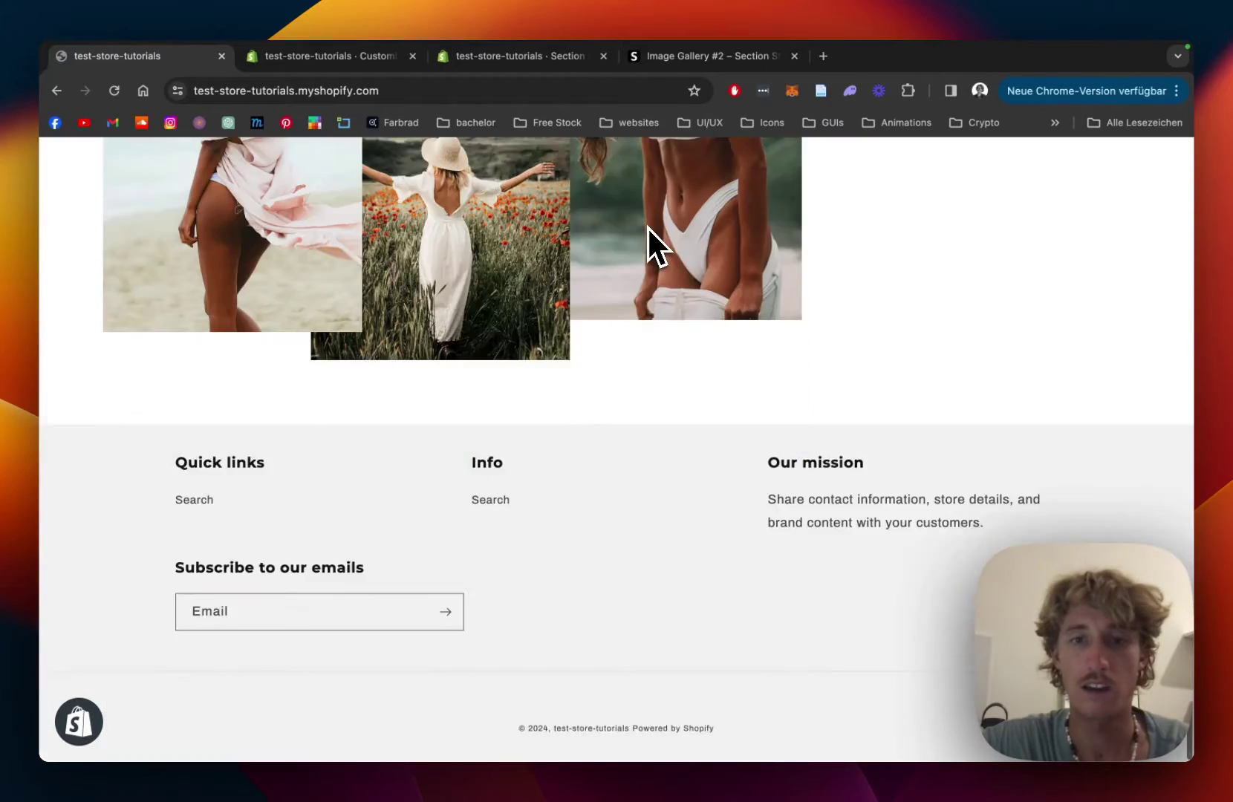
scroll(648, 226, "up", 4)
scroll(648, 226, "up", 2)
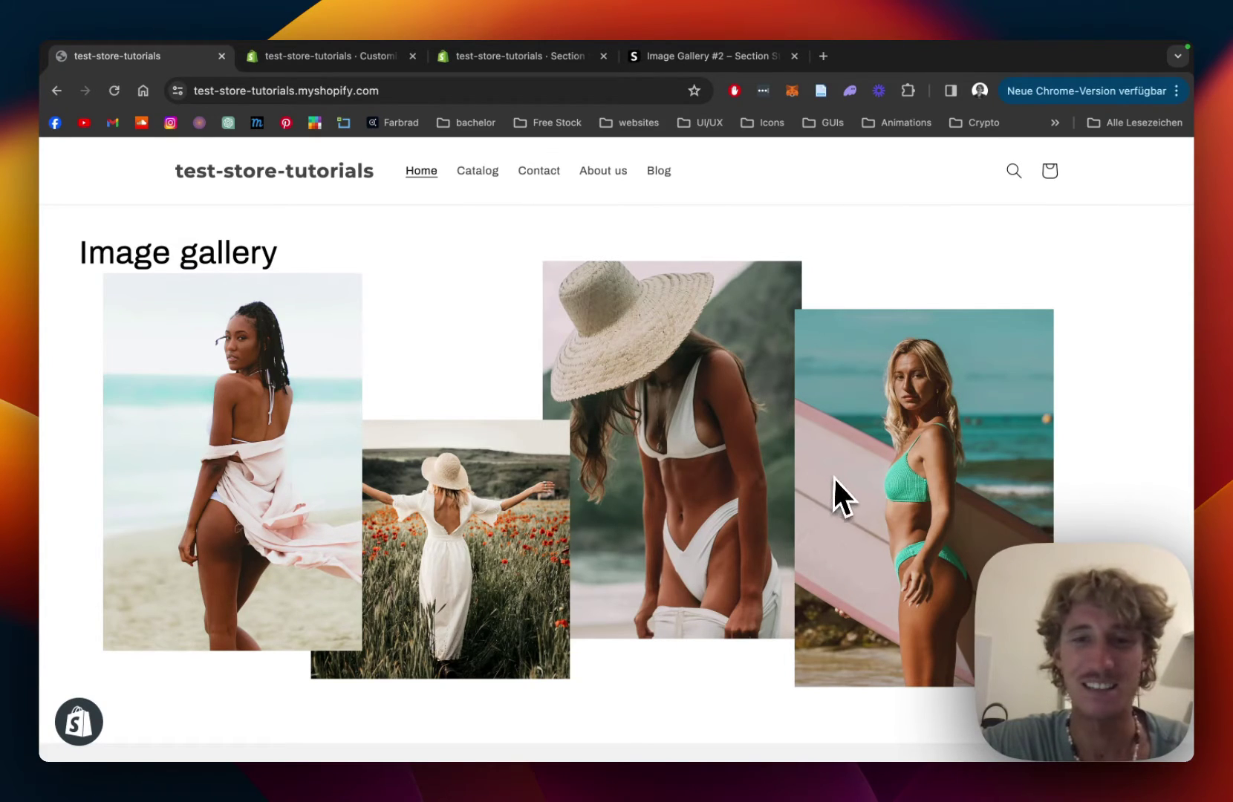
scroll(830, 448, "down", 2)
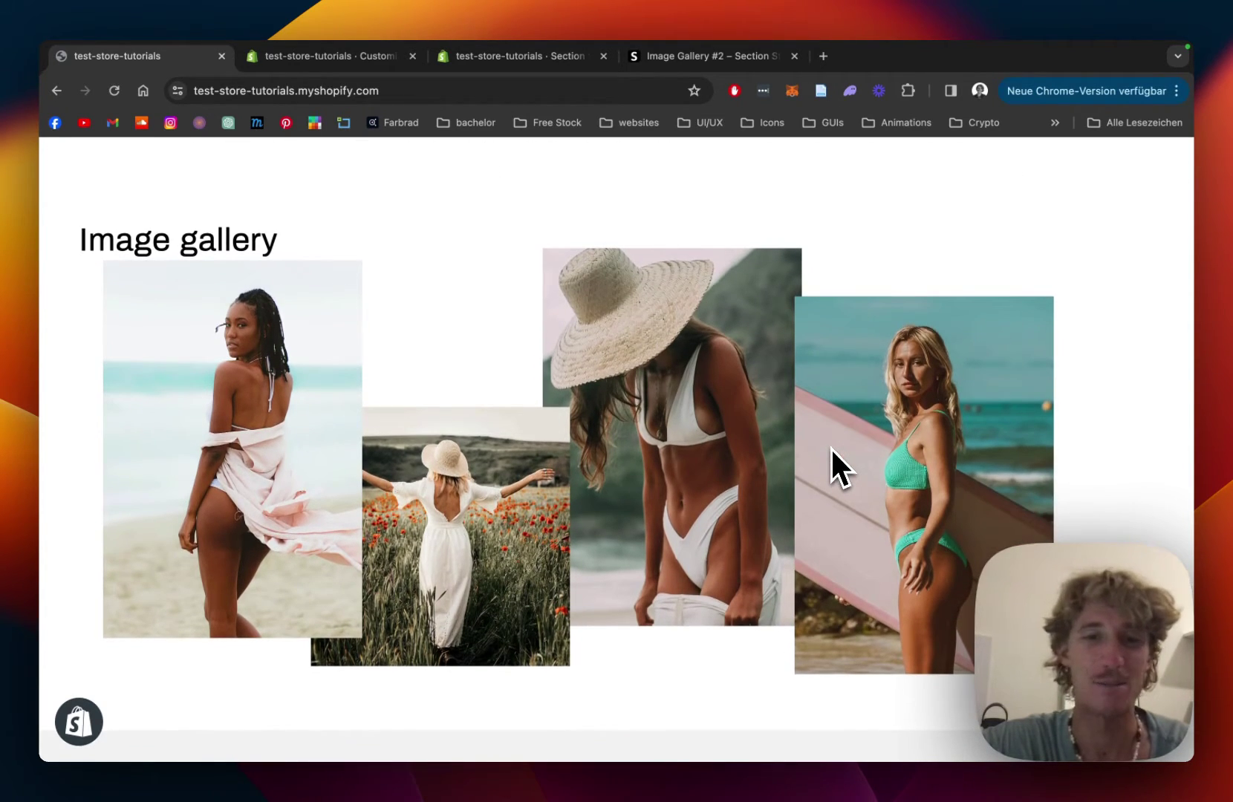